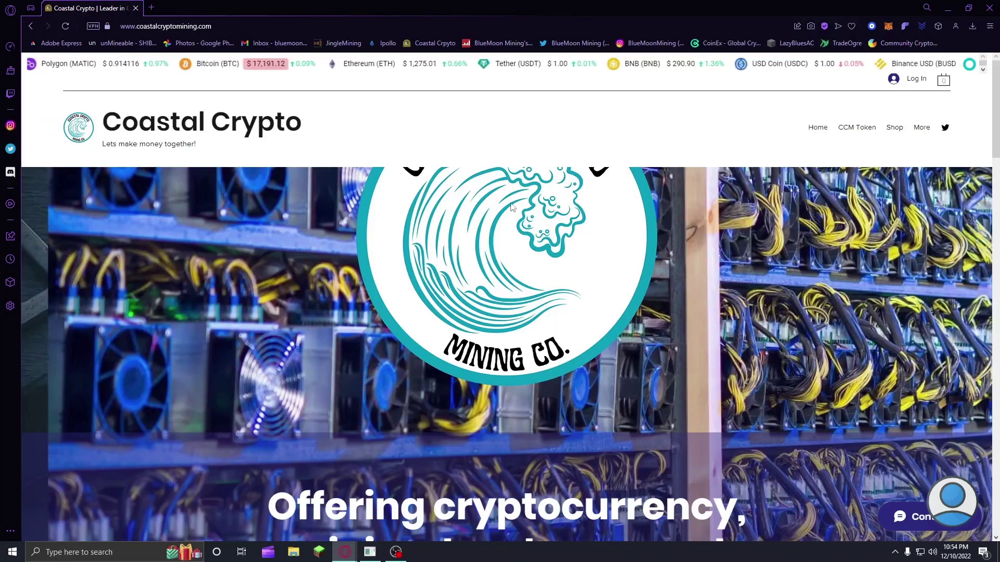
Step: Browse the Coastal Crypto home page, then go to Shop and scroll its hardware and merchandise grid
{"action": "scroll", "coordinate": [511, 205], "scroll_direction": "down", "scroll_amount": 3}
{"action": "scroll", "coordinate": [511, 205], "scroll_direction": "down", "scroll_amount": 3}
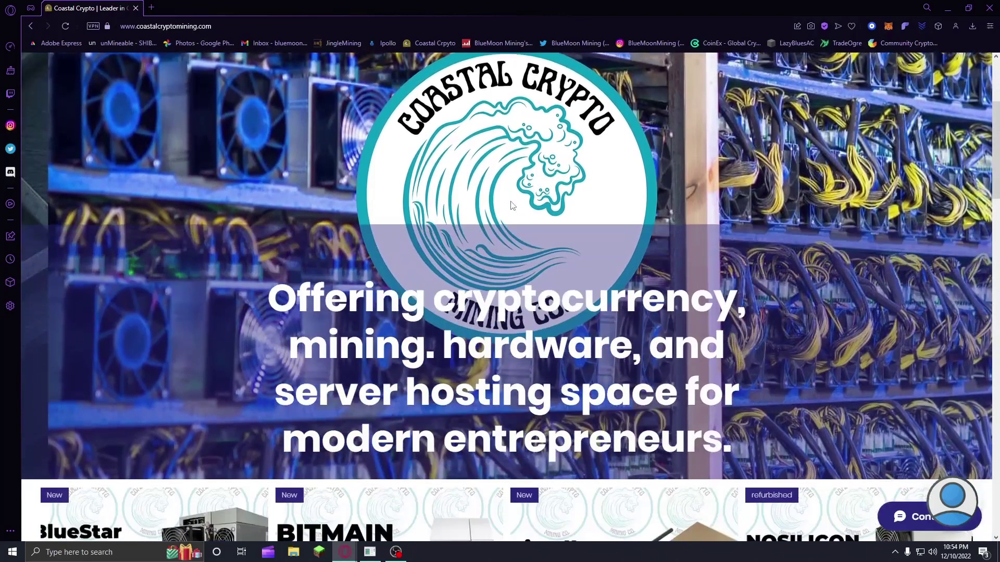
{"action": "scroll", "coordinate": [511, 203], "scroll_direction": "down", "scroll_amount": 2}
{"action": "scroll", "coordinate": [510, 203], "scroll_direction": "down", "scroll_amount": 9}
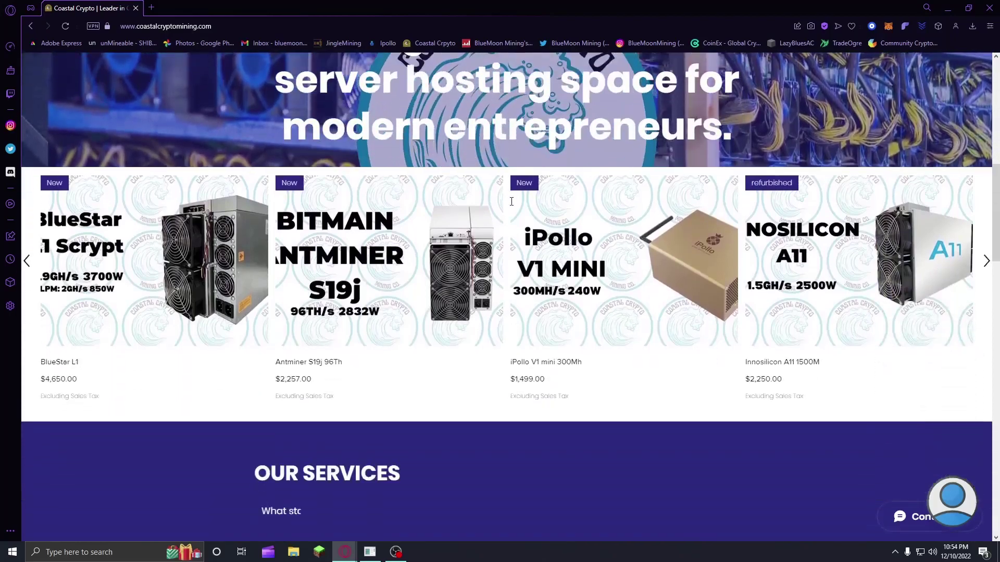
{"action": "scroll", "coordinate": [510, 205], "scroll_direction": "down", "scroll_amount": 4}
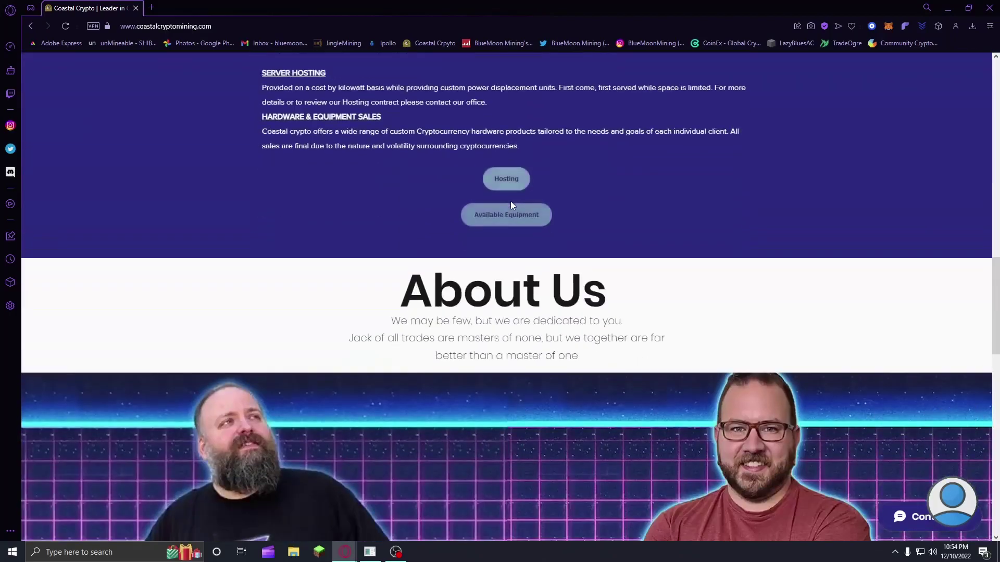
{"action": "scroll", "coordinate": [511, 203], "scroll_direction": "up", "scroll_amount": 10}
{"action": "scroll", "coordinate": [511, 203], "scroll_direction": "up", "scroll_amount": 8}
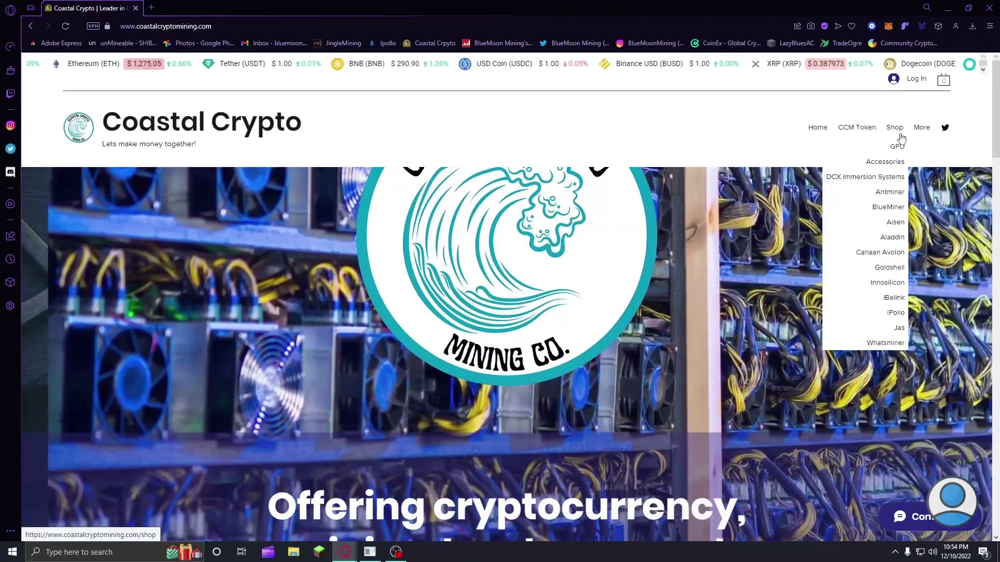
{"action": "left_click", "coordinate": [894, 130]}
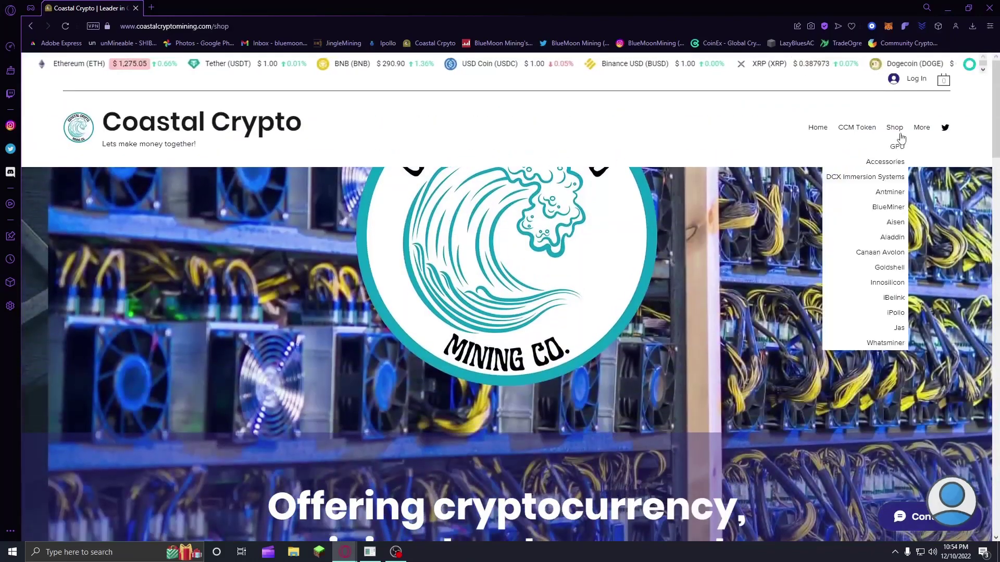
{"action": "scroll", "coordinate": [454, 202], "scroll_direction": "down", "scroll_amount": 15}
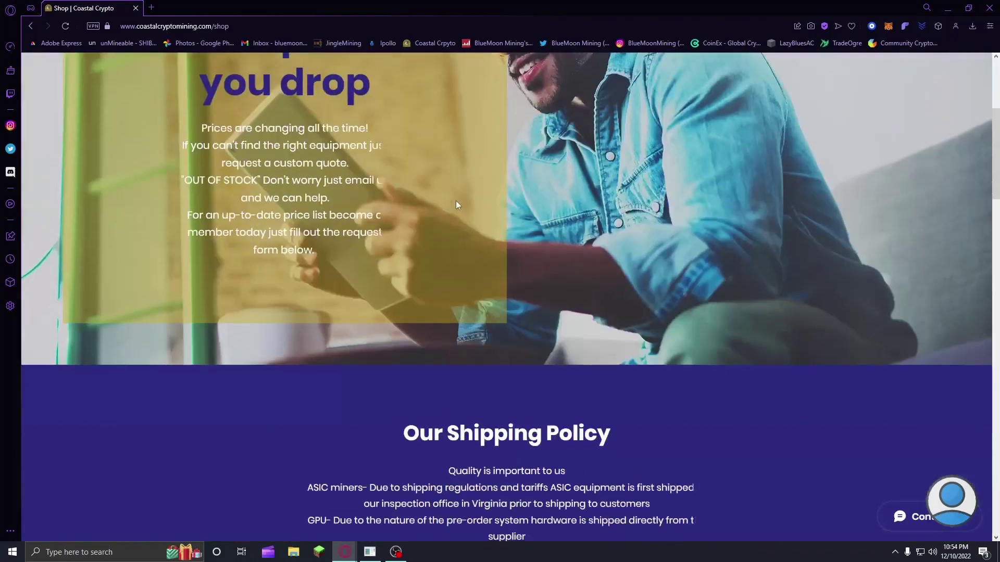
{"action": "scroll", "coordinate": [461, 203], "scroll_direction": "down", "scroll_amount": 7}
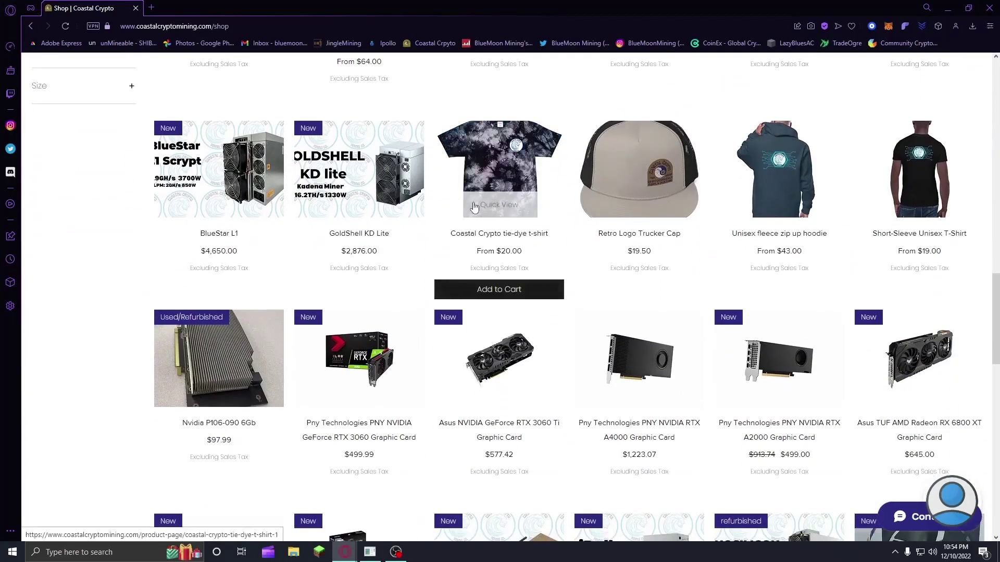
{"action": "scroll", "coordinate": [474, 207], "scroll_direction": "down", "scroll_amount": 2}
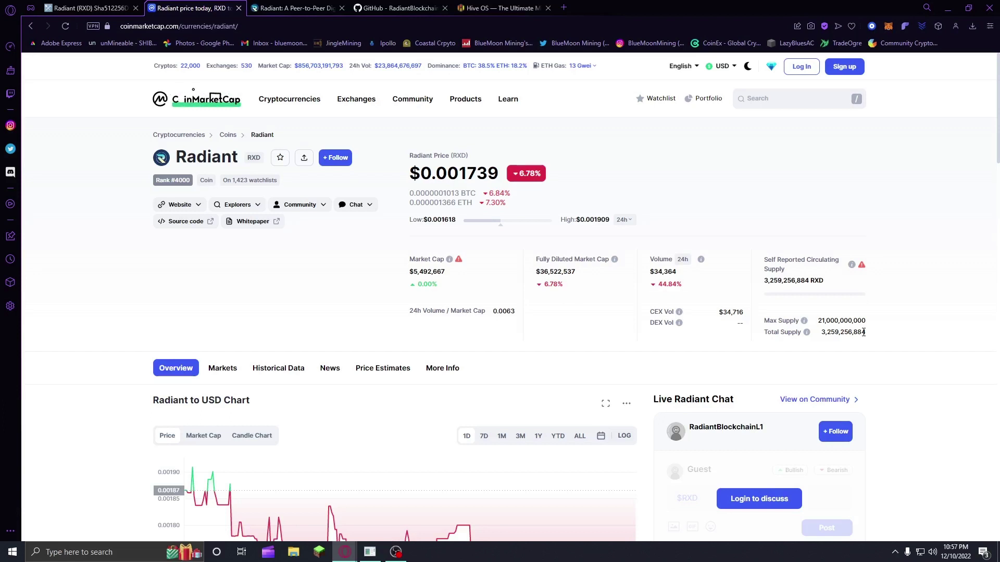
{"action": "mouse_move", "coordinate": [250, 132]}
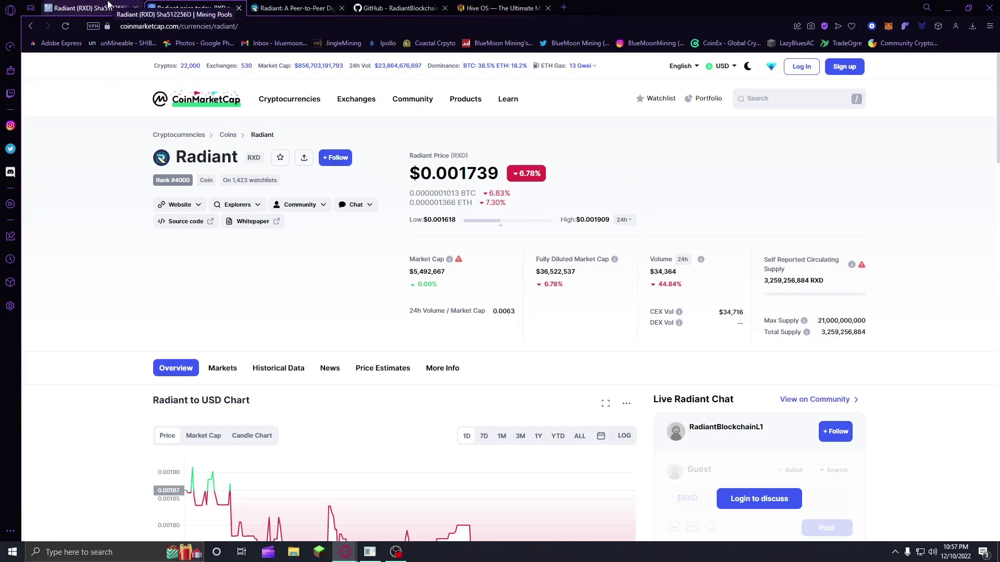
Step: Bring up the MiningPoolStats Radiant (RXD) pool table, with woolypooly.com leading in hashrate
{"action": "left_click", "coordinate": [125, 7]}
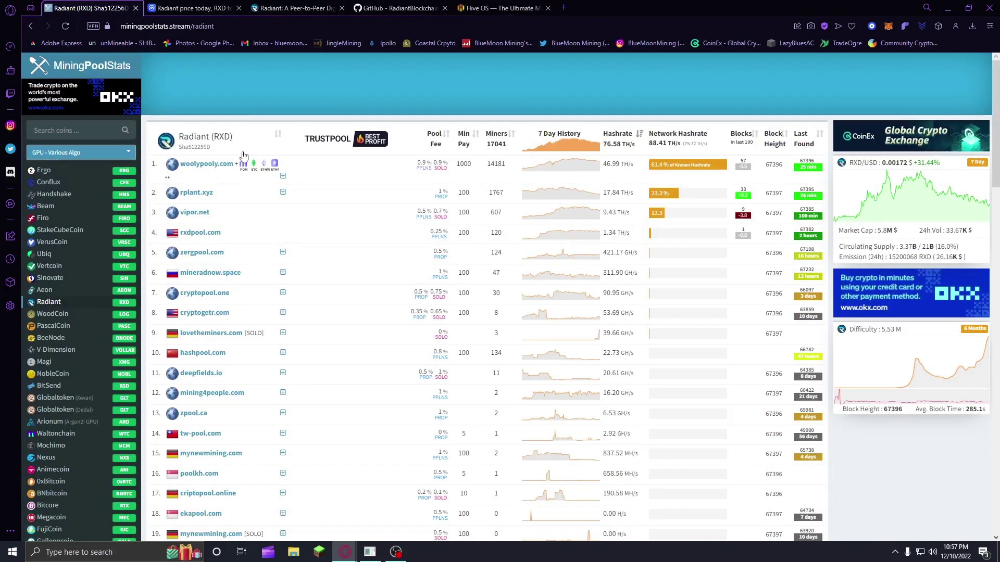
{"action": "mouse_move", "coordinate": [338, 167]}
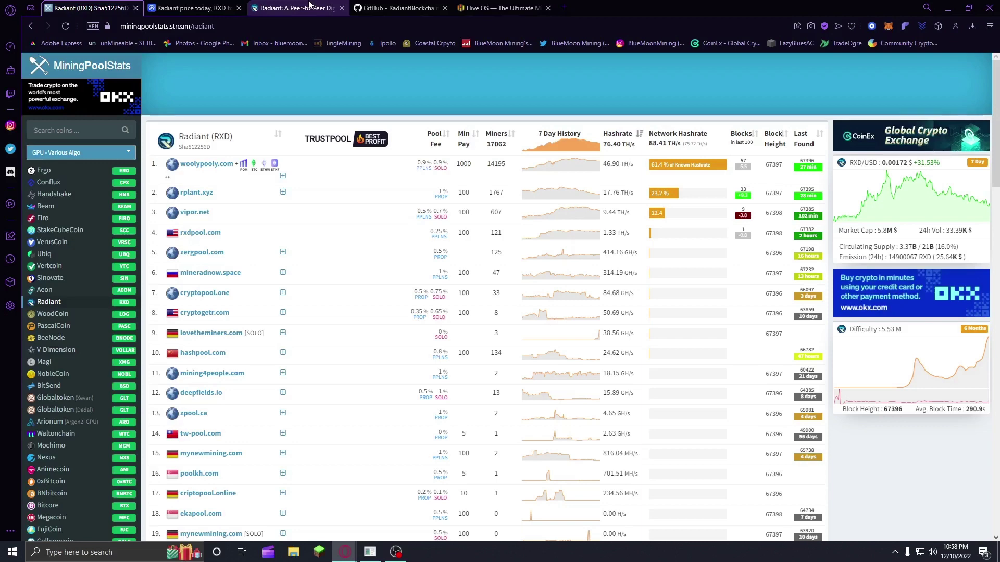
Step: From the Radiant project website, follow the desktop wallet link to GitHub
{"action": "left_click", "coordinate": [308, 7]}
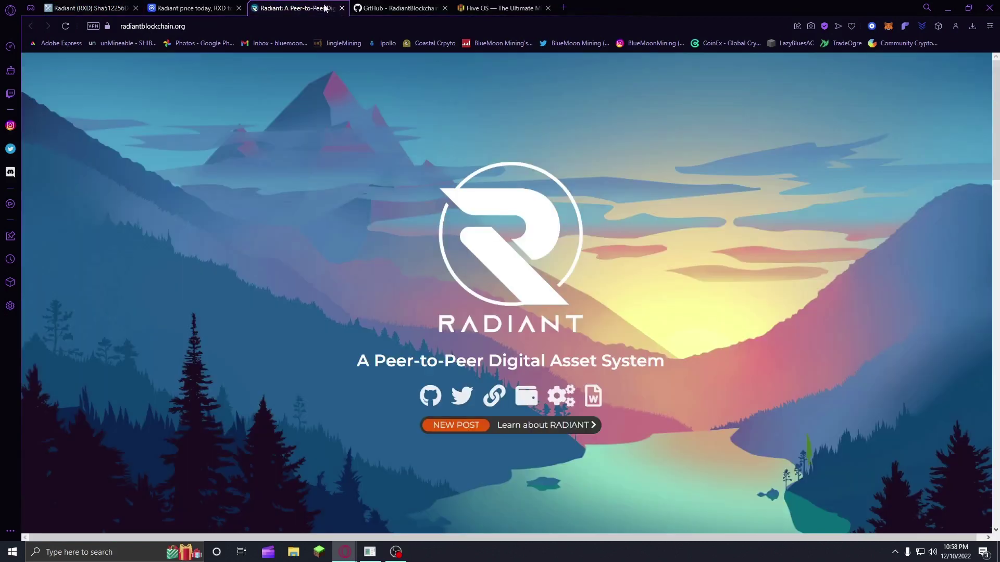
{"action": "left_click", "coordinate": [102, 6]}
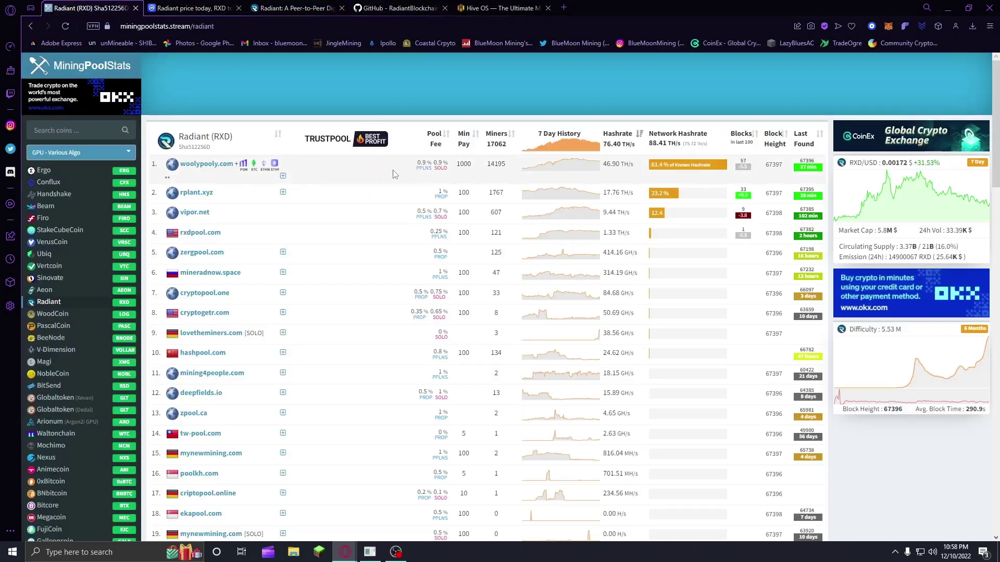
{"action": "scroll", "coordinate": [846, 420], "scroll_direction": "down", "scroll_amount": 15}
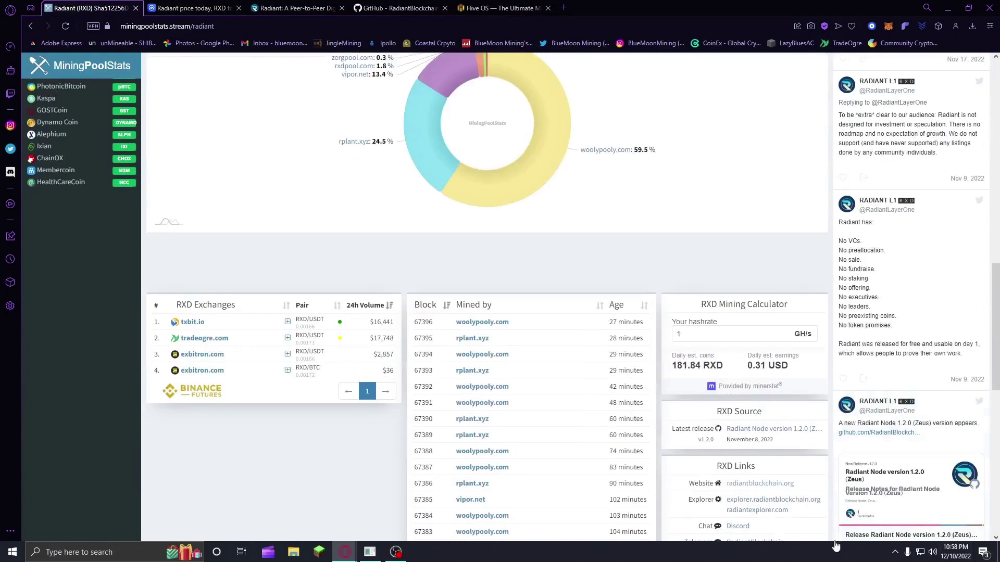
{"action": "scroll", "coordinate": [632, 429], "scroll_direction": "up", "scroll_amount": 15}
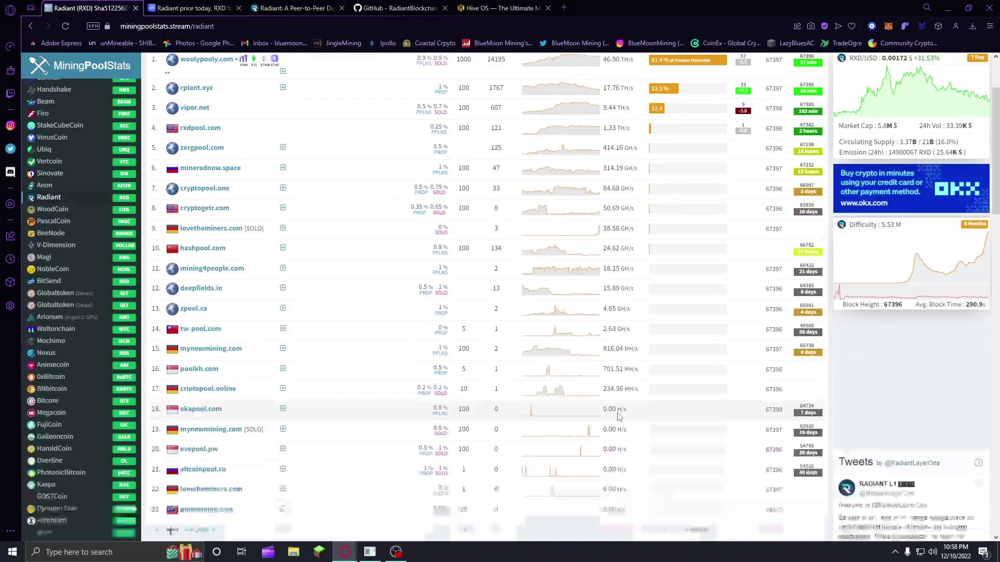
{"action": "left_click", "coordinate": [253, 6]}
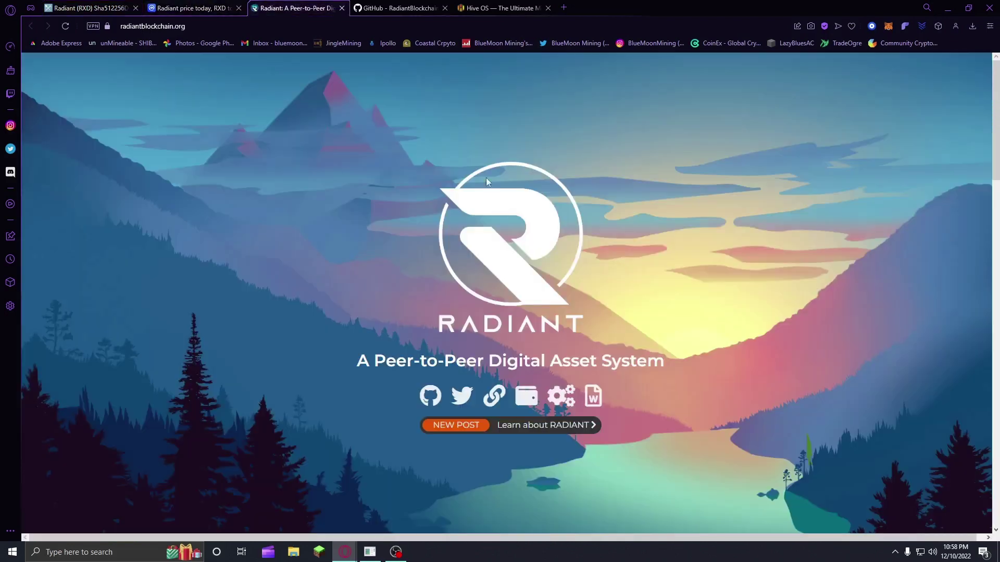
{"action": "left_click", "coordinate": [525, 398]}
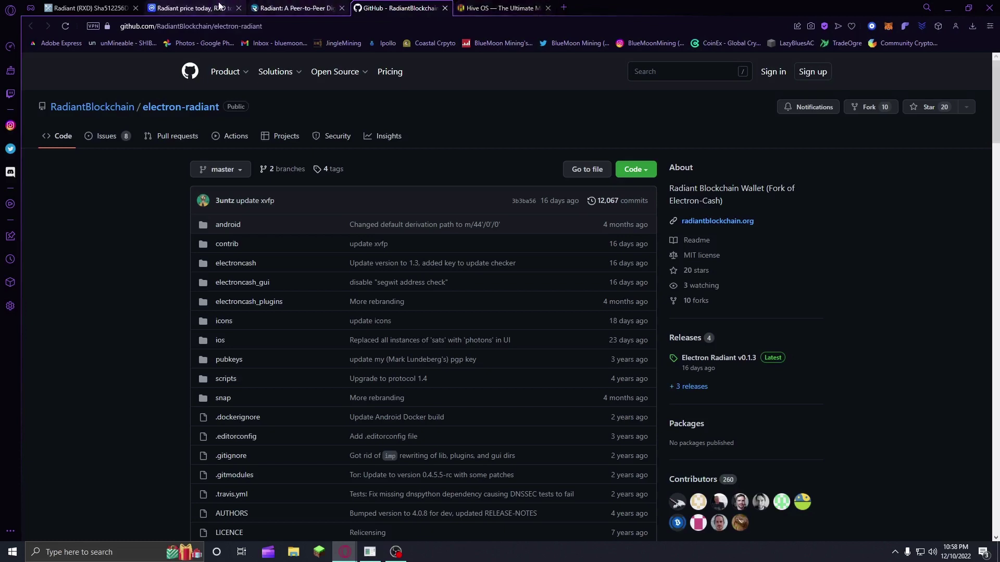
Step: Recheck the MiningPoolStats pool list, then return to the electron-radiant repository page
{"action": "left_click", "coordinate": [88, 7]}
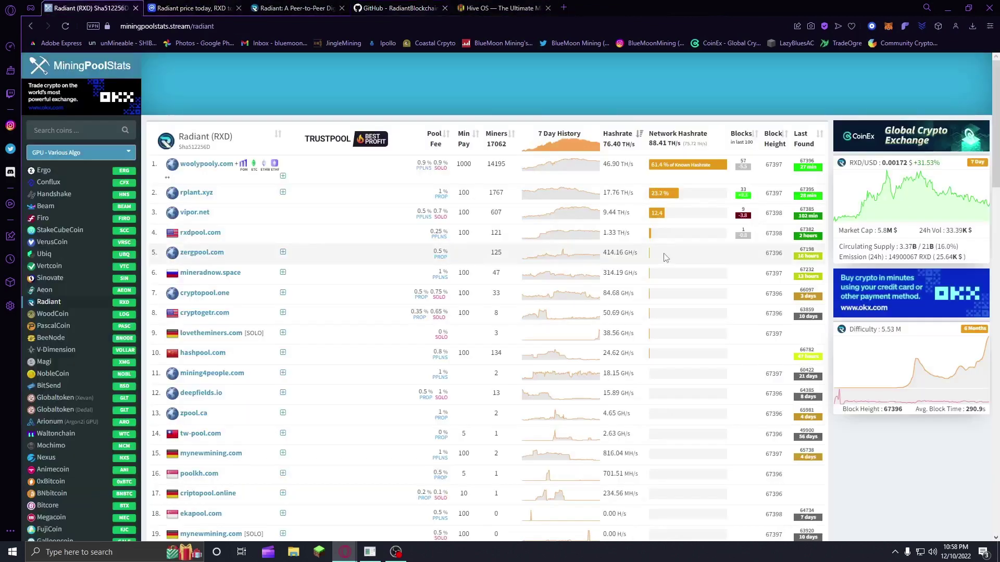
{"action": "scroll", "coordinate": [582, 260], "scroll_direction": "down", "scroll_amount": 5}
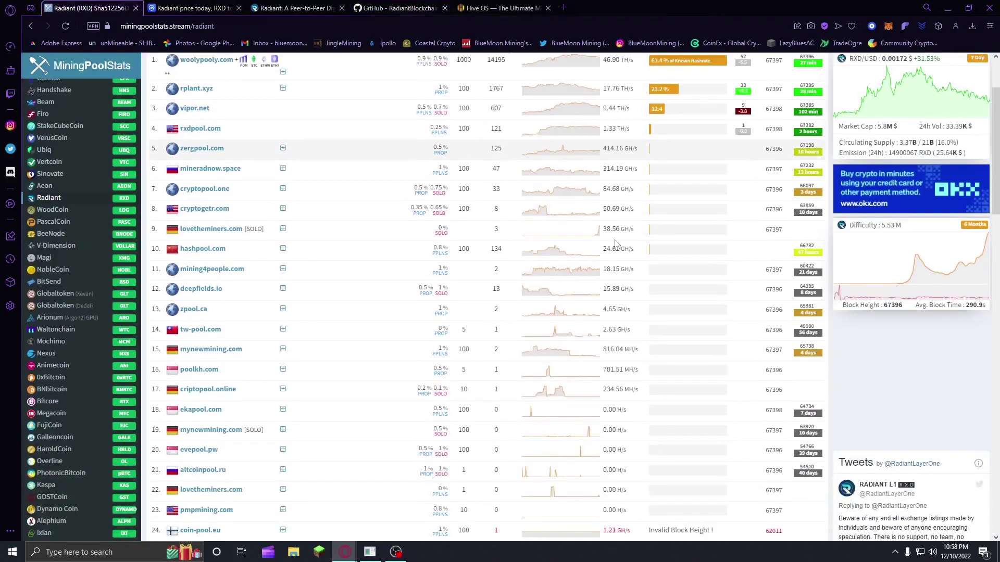
{"action": "scroll", "coordinate": [582, 260], "scroll_direction": "up", "scroll_amount": 5}
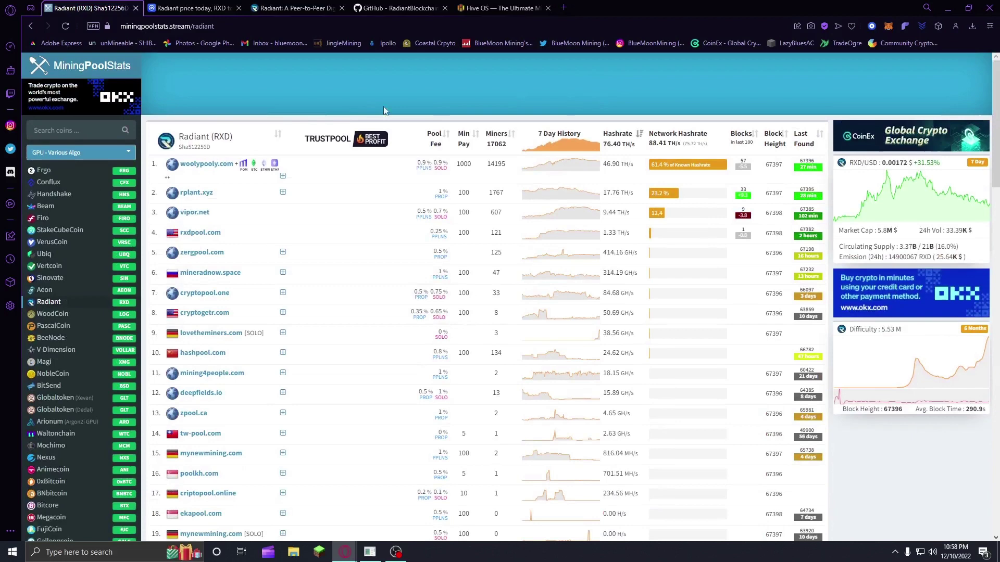
{"action": "left_click", "coordinate": [390, 8]}
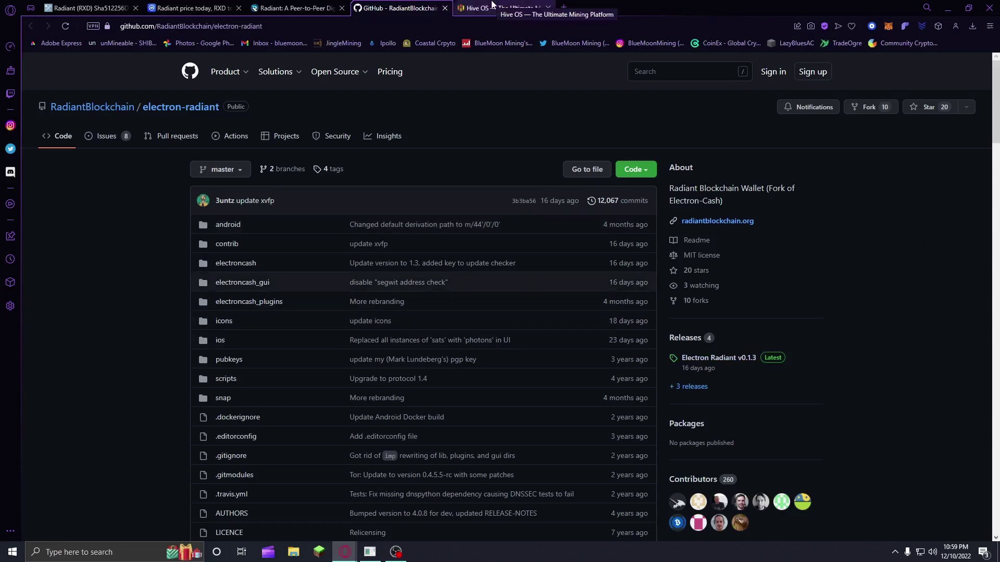
Step: Switch to Hive OS to view GPU Rig #1 mining RXD with bzminer on woolypooly
{"action": "left_click", "coordinate": [492, 6]}
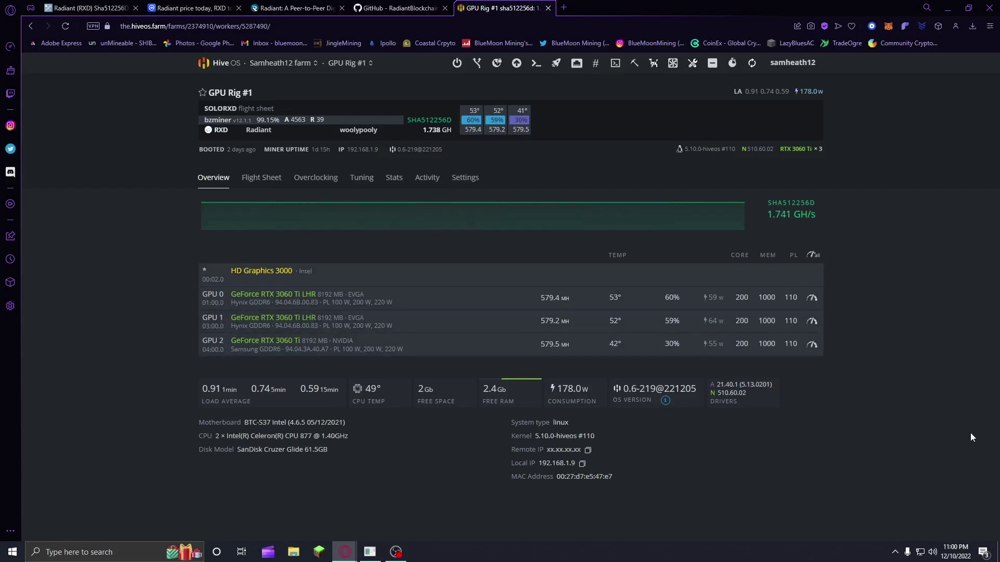
Step: Navigate from GPU Rig #1 up to the farm's Wallets page
{"action": "left_click", "coordinate": [232, 70]}
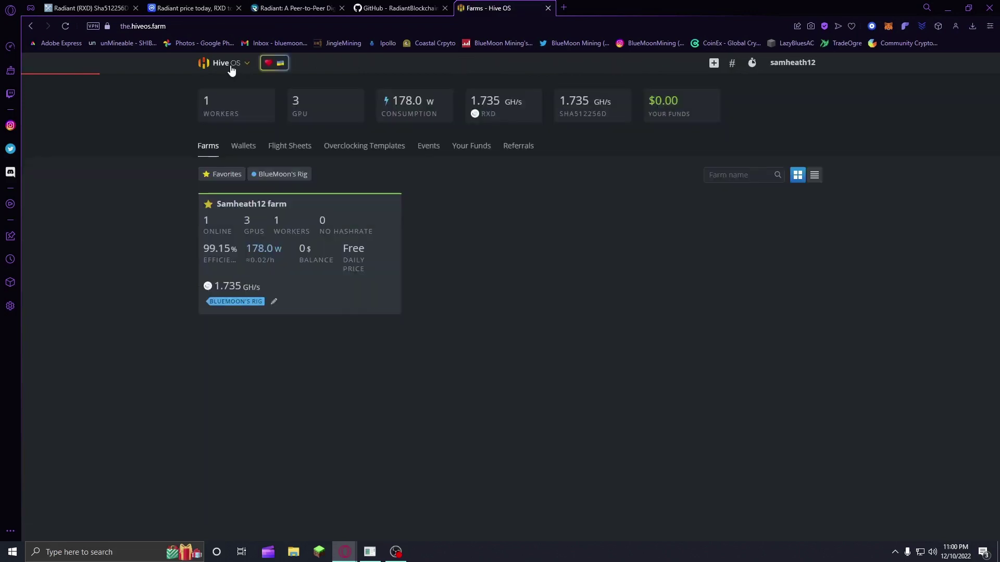
{"action": "left_click", "coordinate": [271, 207]}
{"action": "left_click", "coordinate": [319, 201]}
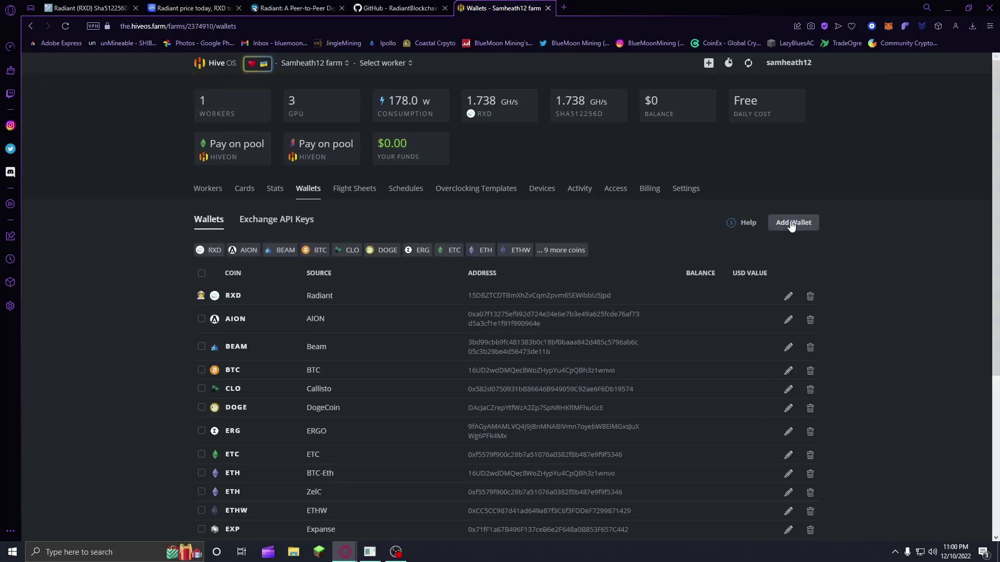
Step: Start adding an RXD wallet, then cancel since a Radiant RXD wallet already exists
{"action": "left_click", "coordinate": [790, 221]}
{"action": "left_click", "coordinate": [495, 189]}
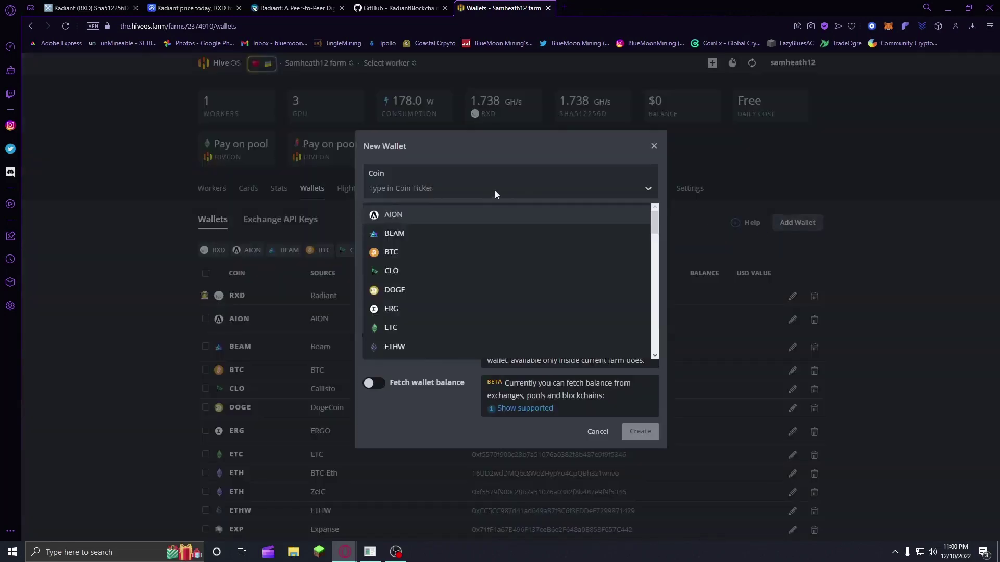
{"action": "type", "text": "rxd"}
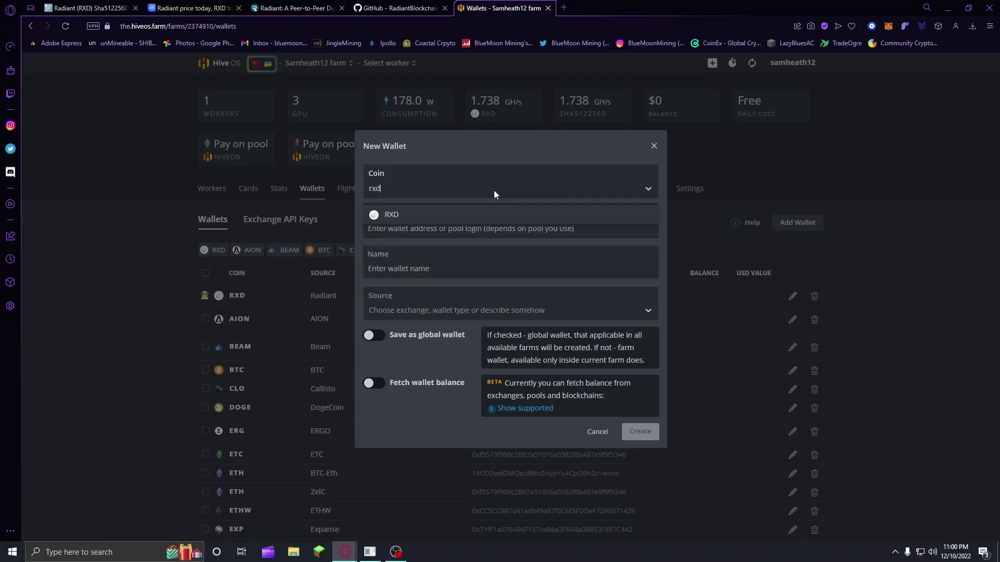
{"action": "left_click", "coordinate": [419, 213]}
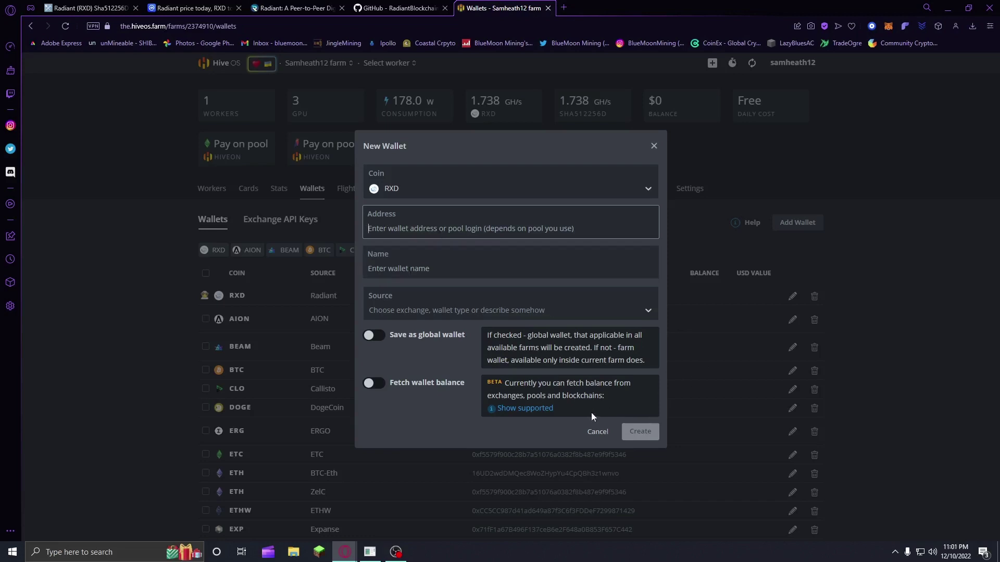
{"action": "left_click", "coordinate": [596, 433]}
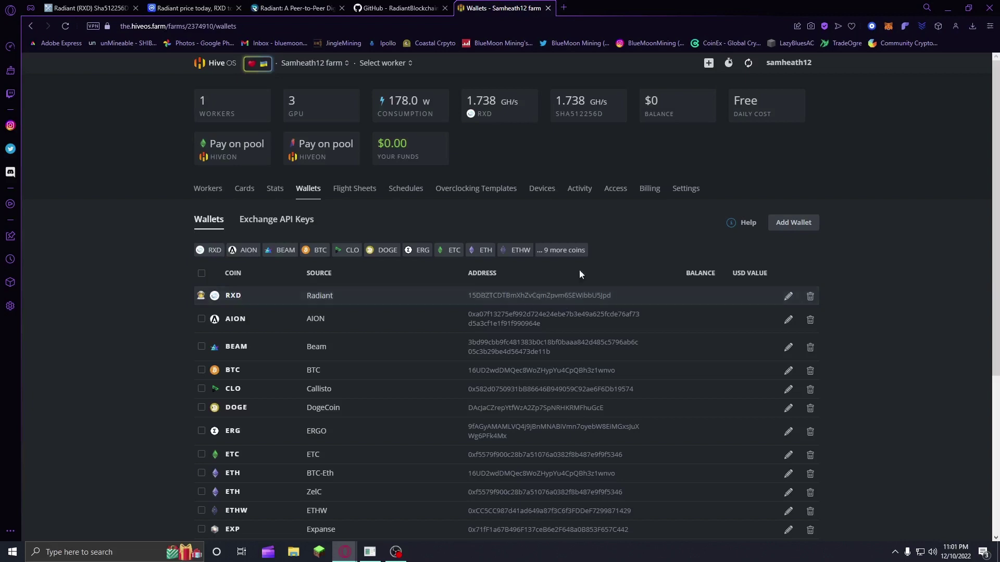
Step: In a new flight sheet, set coin to RXD and wallet to Radiant, then list the pools
{"action": "left_click", "coordinate": [366, 191]}
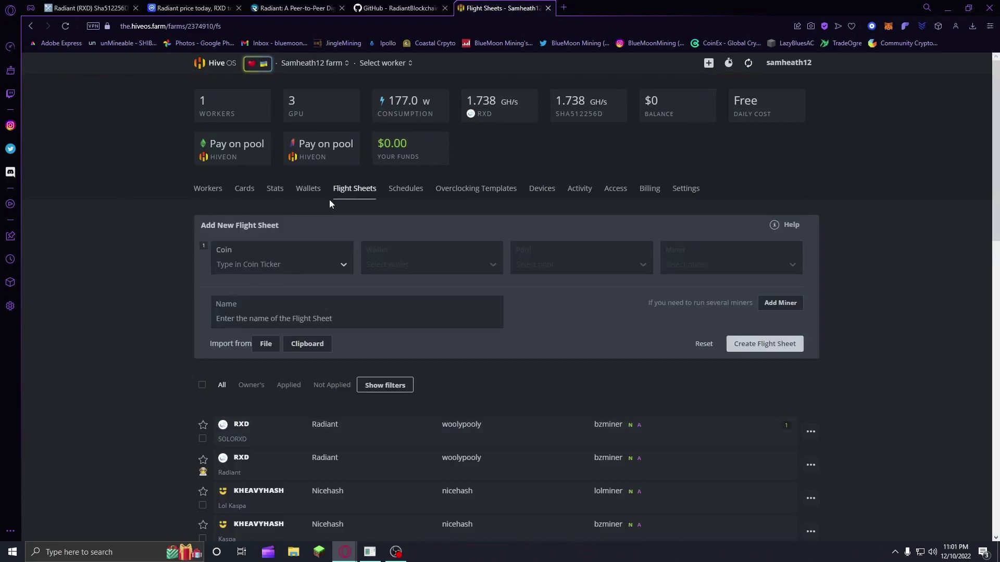
{"action": "left_click", "coordinate": [286, 256]}
{"action": "type", "text": "rxd"}
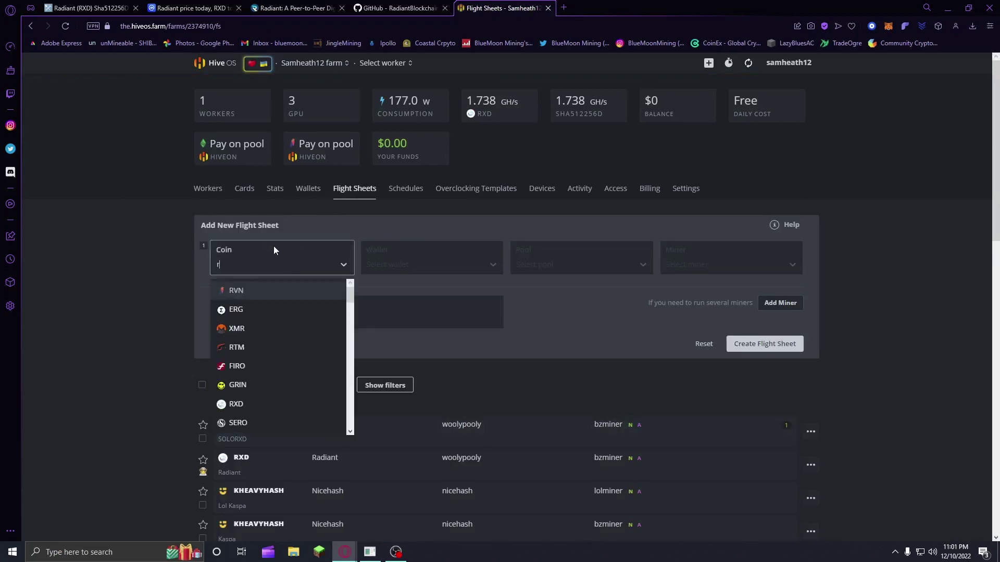
{"action": "left_click", "coordinate": [236, 290]}
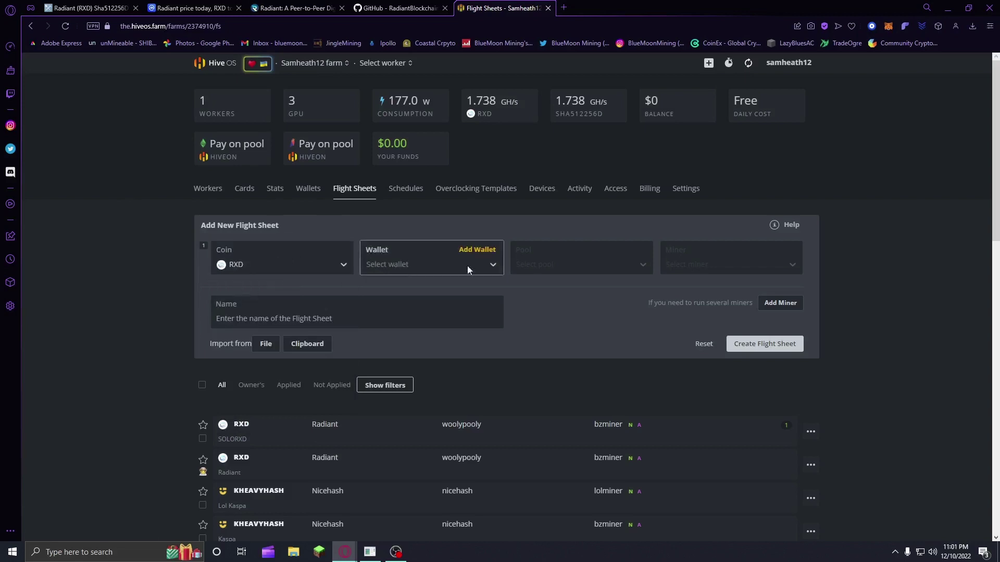
{"action": "left_click", "coordinate": [492, 266]}
{"action": "left_click", "coordinate": [417, 306]}
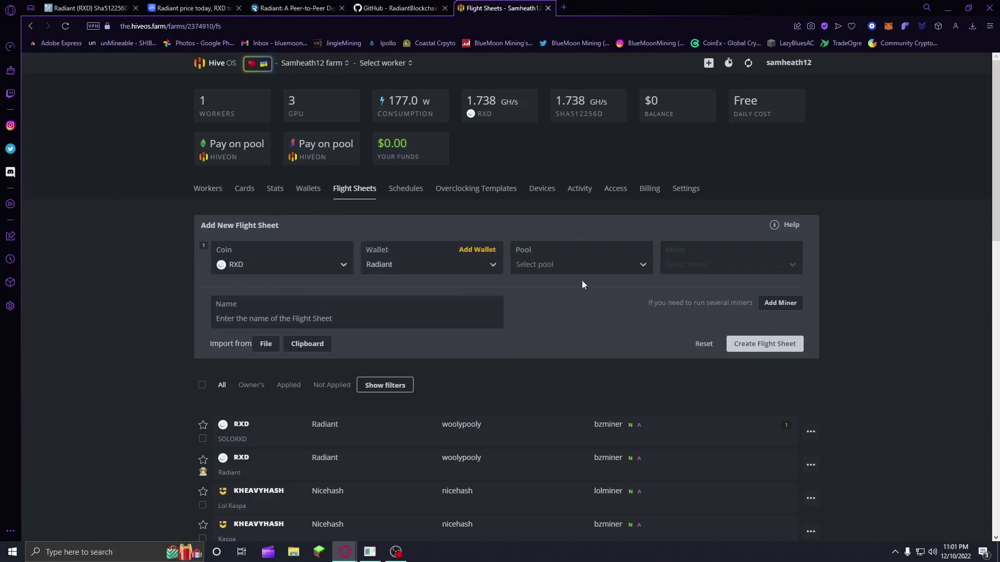
{"action": "left_click", "coordinate": [610, 261]}
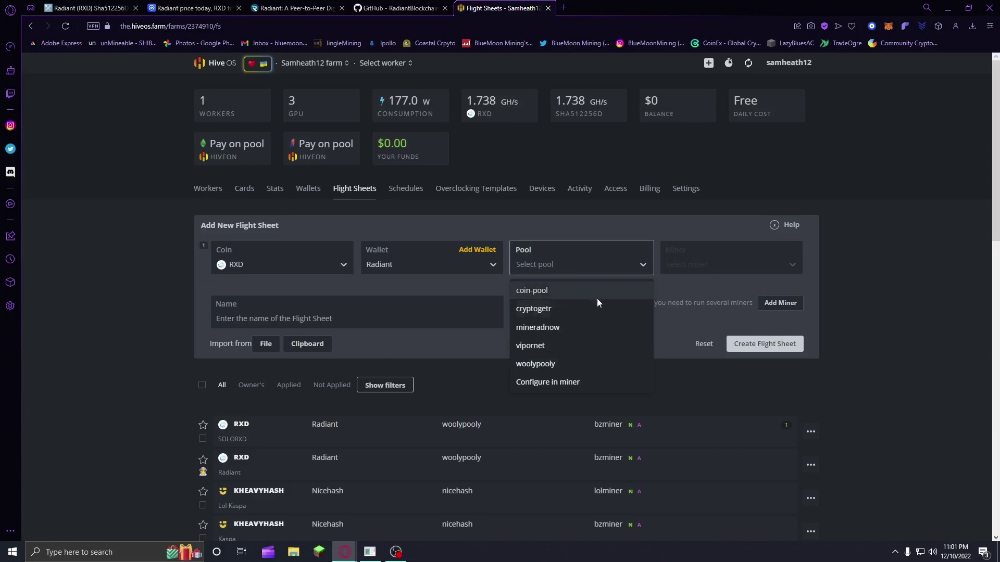
Step: Choose woolypooly with the USA PPLNS server pool.us.woolypooly.com:3122 and apply it
{"action": "left_click", "coordinate": [535, 364]}
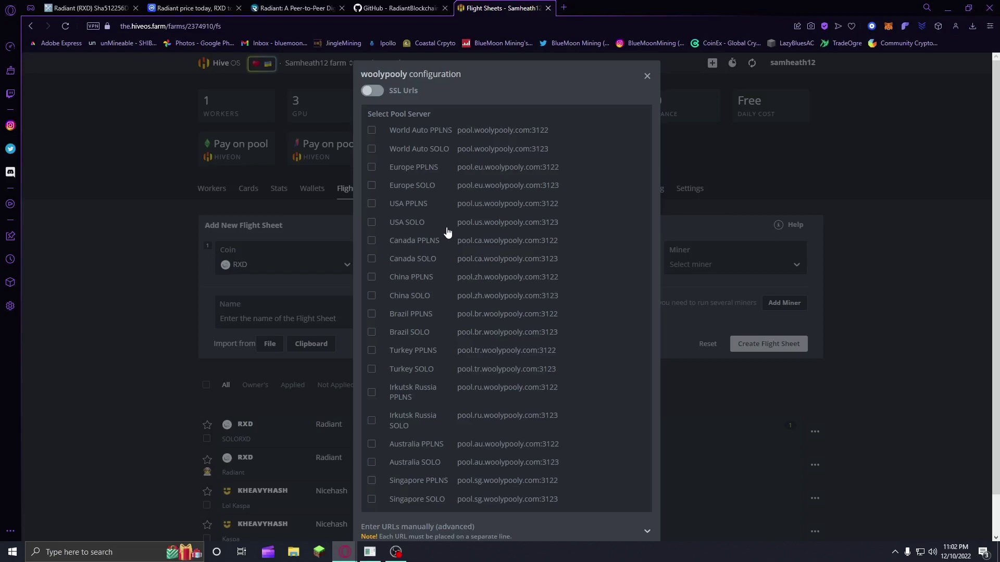
{"action": "left_click", "coordinate": [372, 204]}
{"action": "scroll", "coordinate": [612, 435], "scroll_direction": "down", "scroll_amount": 1}
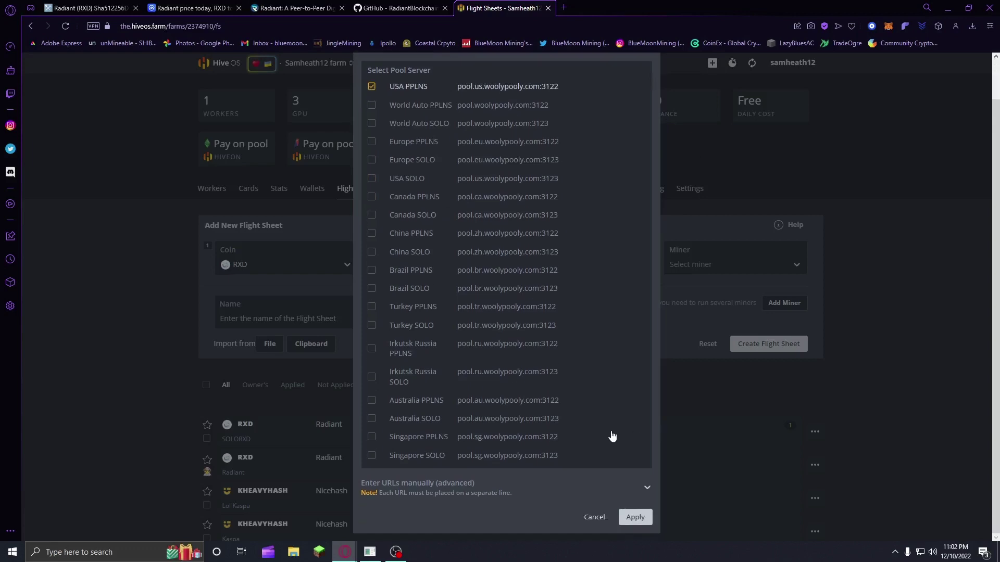
{"action": "left_click", "coordinate": [636, 517]}
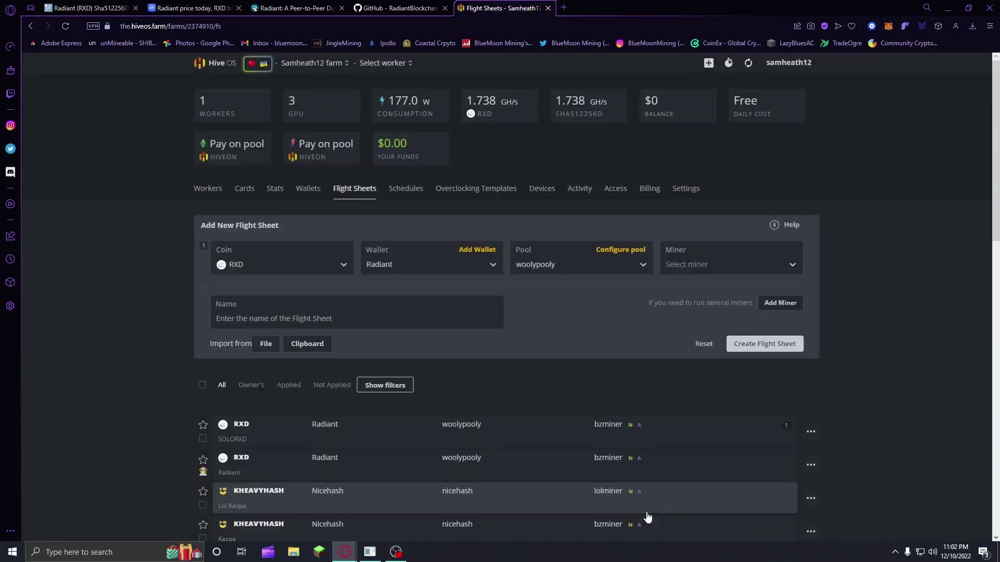
Step: Pick BzMiner from the Miner list and enter 'Video' as the flight sheet name
{"action": "left_click", "coordinate": [733, 261]}
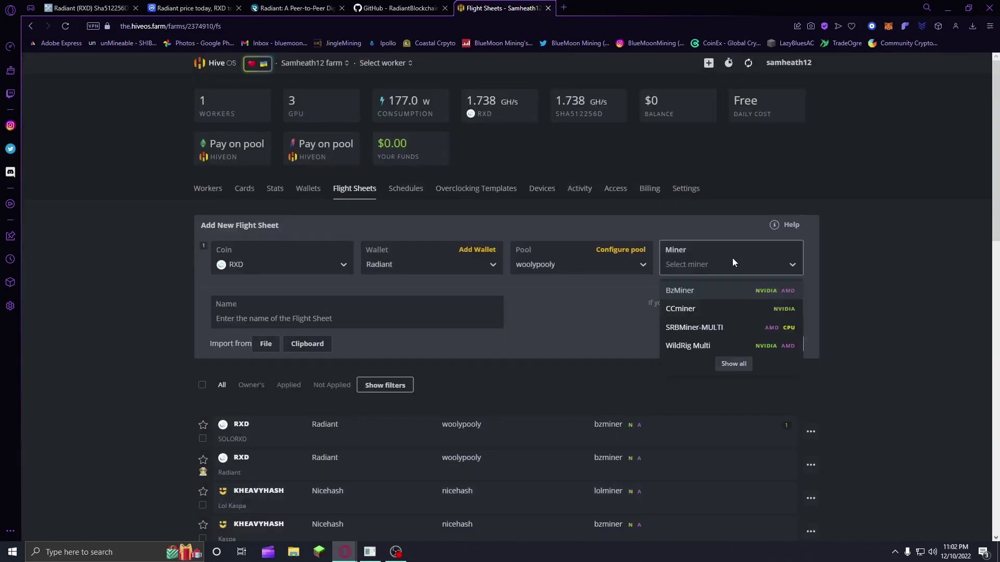
{"action": "left_click", "coordinate": [705, 295]}
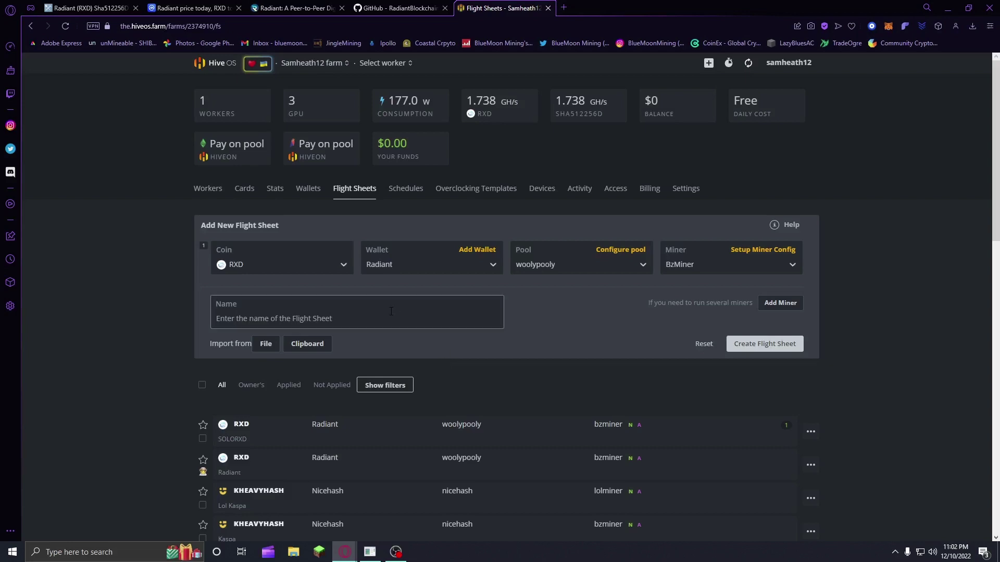
{"action": "type", "text": "Vird"}
{"action": "key", "text": "BackSpace"}
{"action": "key", "text": "BackSpace"}
{"action": "type", "text": "eo"}
Step: Create the 'Video' flight sheet and open its actions menu in the flight sheet list
{"action": "left_click", "coordinate": [751, 346]}
{"action": "scroll", "coordinate": [759, 348], "scroll_direction": "down", "scroll_amount": 5}
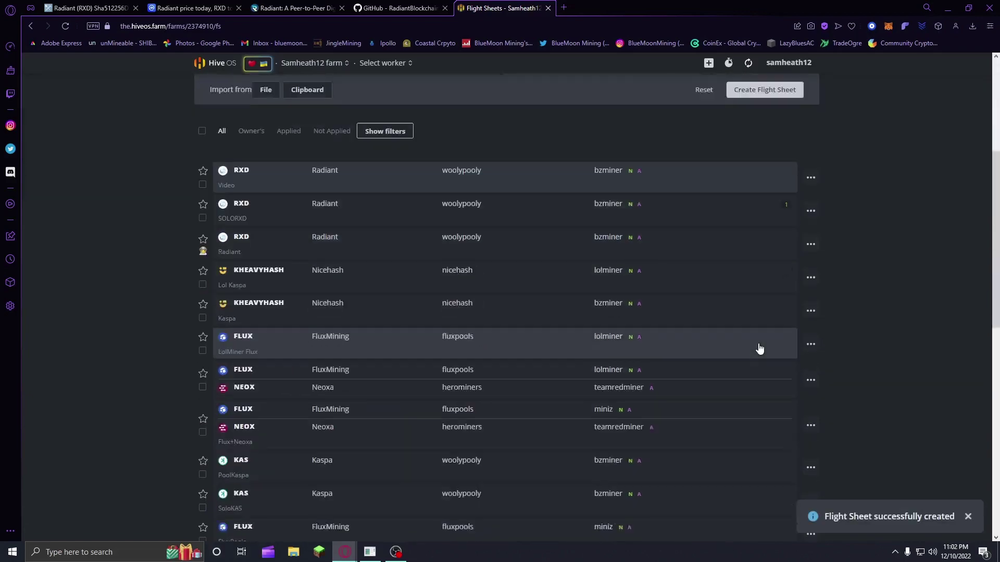
{"action": "scroll", "coordinate": [729, 323], "scroll_direction": "down", "scroll_amount": 1}
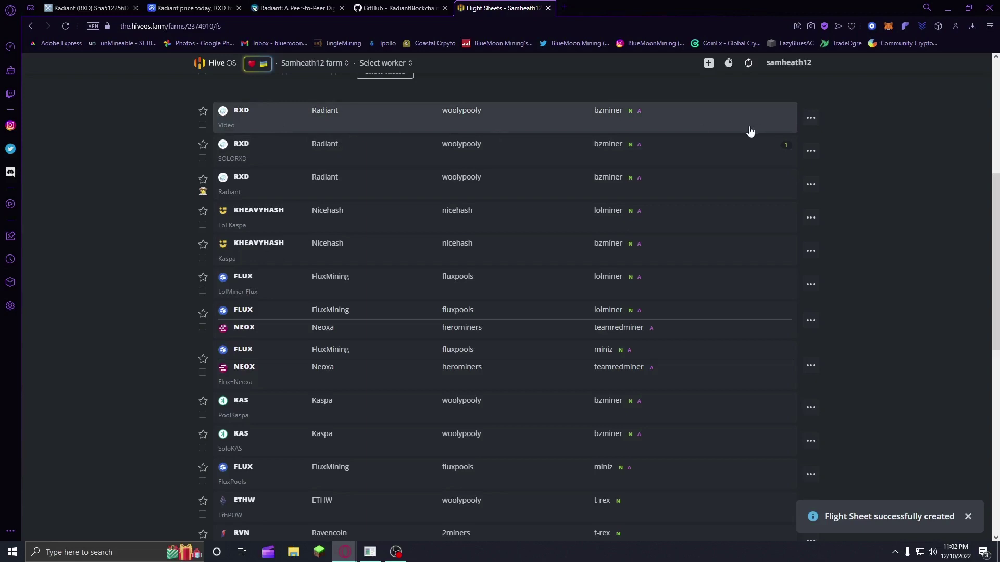
{"action": "left_click", "coordinate": [810, 118]}
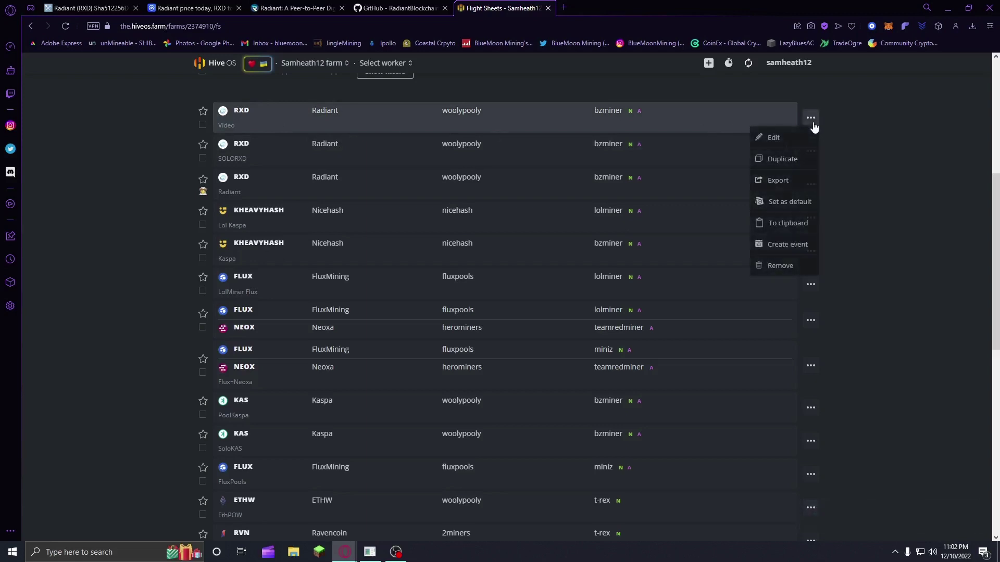
{"action": "left_click", "coordinate": [791, 147]}
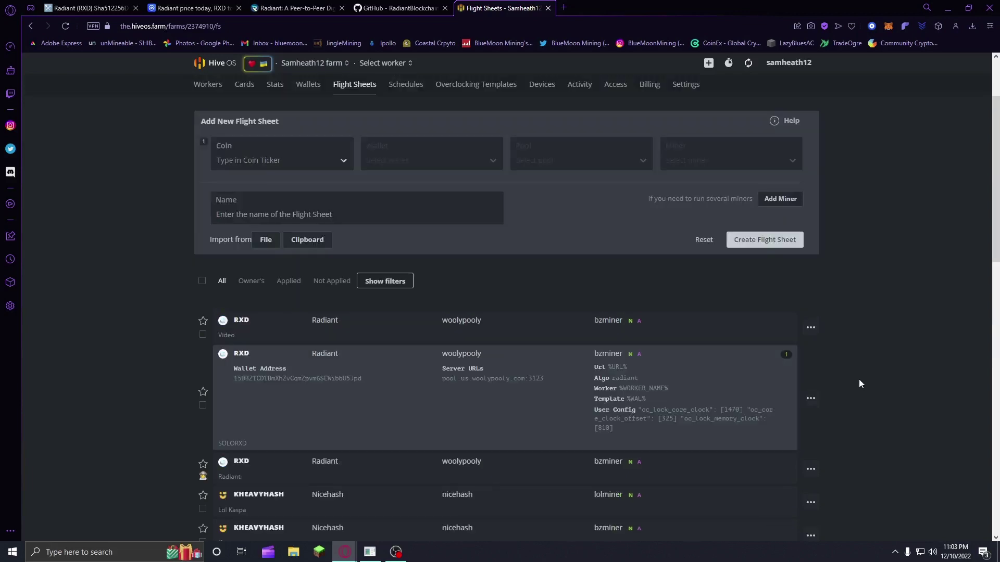
{"action": "left_click", "coordinate": [810, 328]}
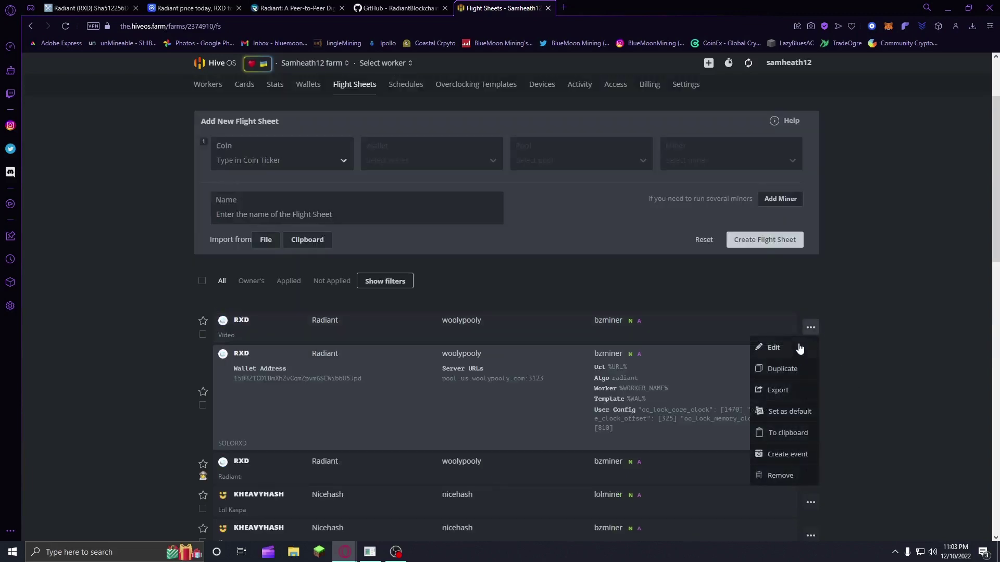
Step: Paste overclock arguments (core lock 1470, offset 325, memory lock 810) into BzMiner's extra config and apply
{"action": "left_click", "coordinate": [797, 346]}
{"action": "left_click", "coordinate": [743, 340]}
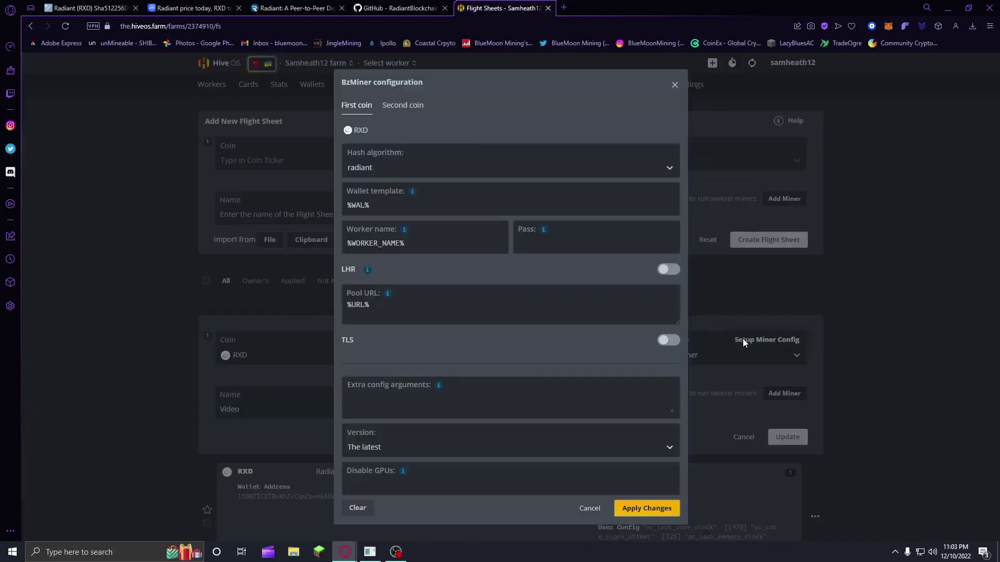
{"action": "left_click", "coordinate": [376, 396]}
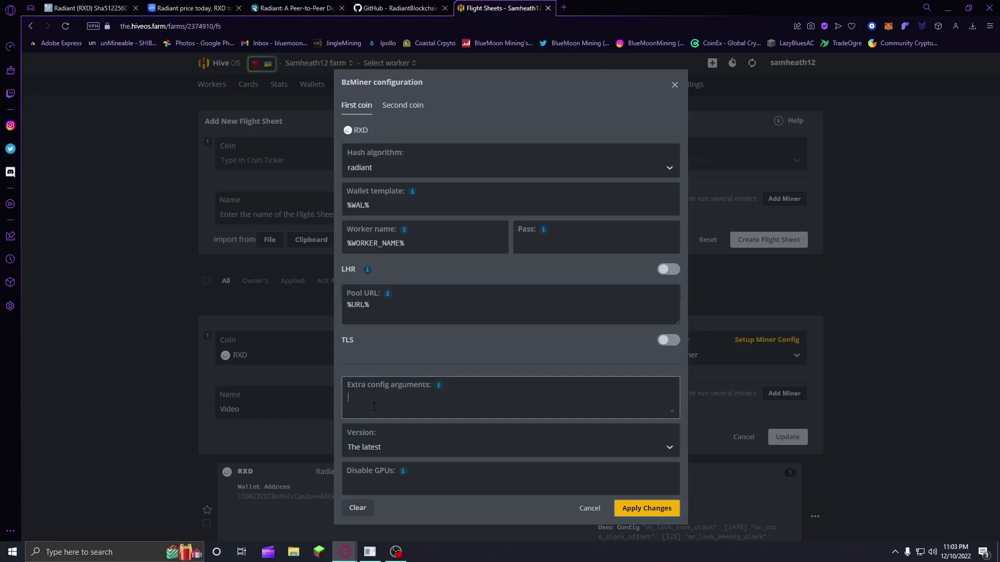
{"action": "type", "text": "\"oc_lock_core_clock\": [1470] \"oc_core_clock_offset\": [325] \"oc_lock_memory_clock\": [810]"}
{"action": "scroll", "coordinate": [490, 400], "scroll_direction": "up", "scroll_amount": 1}
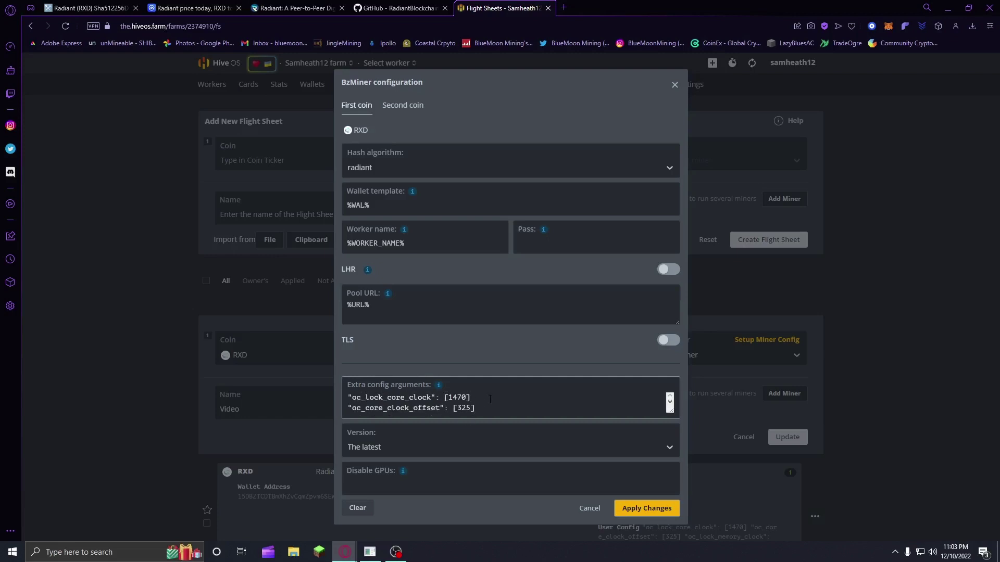
{"action": "scroll", "coordinate": [490, 399], "scroll_direction": "down", "scroll_amount": 1}
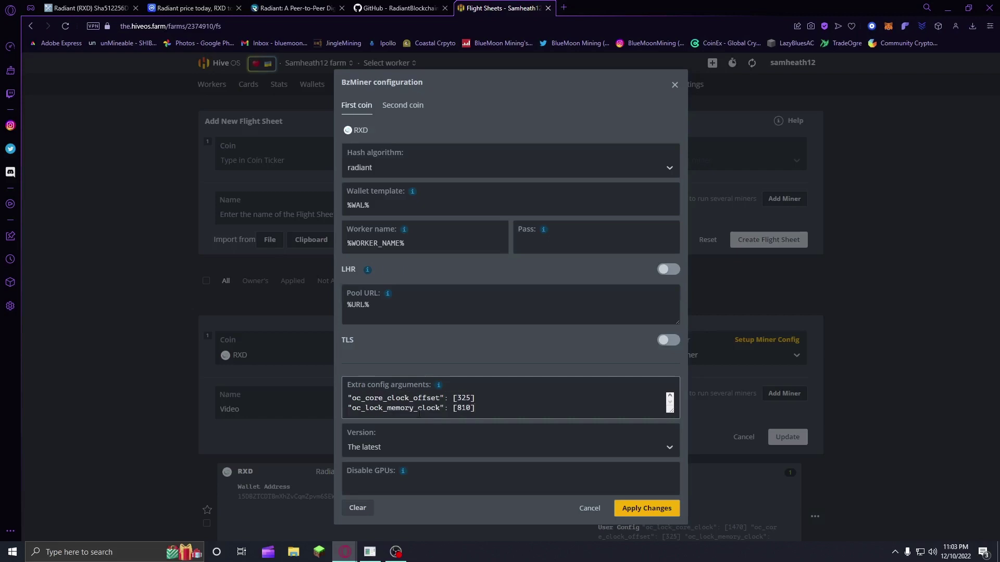
{"action": "scroll", "coordinate": [419, 412], "scroll_direction": "up", "scroll_amount": 1}
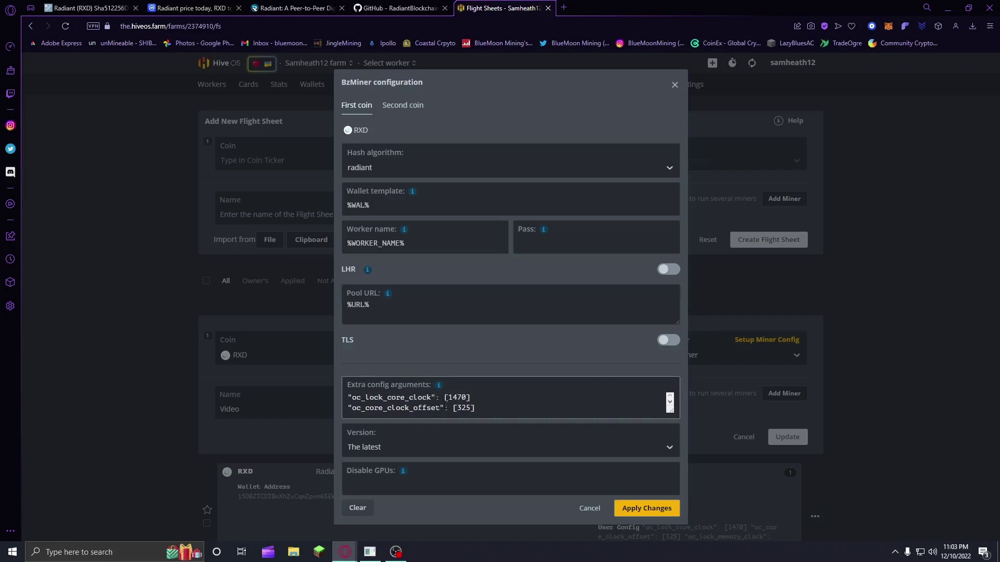
{"action": "scroll", "coordinate": [483, 396], "scroll_direction": "down", "scroll_amount": 1}
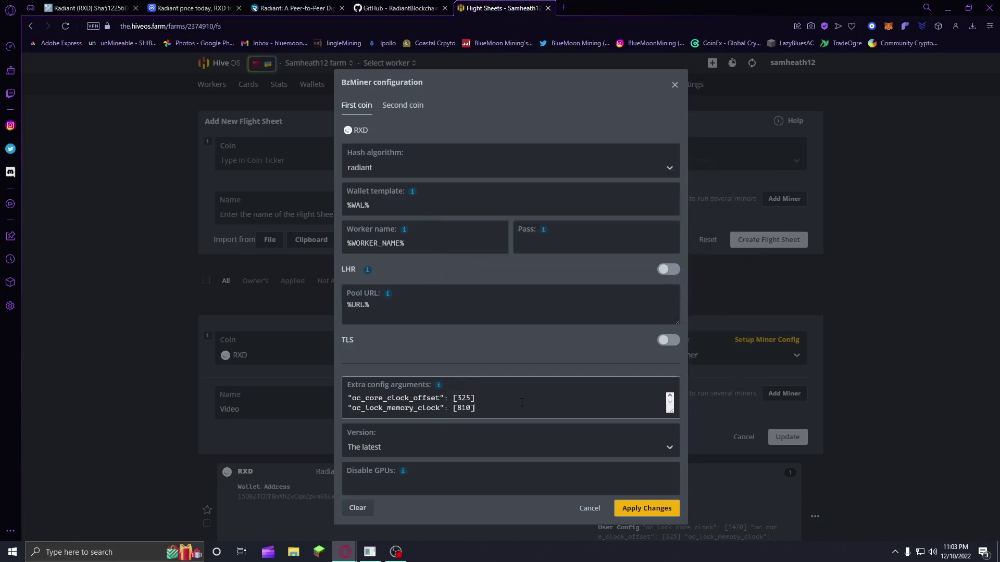
{"action": "scroll", "coordinate": [511, 406], "scroll_direction": "up", "scroll_amount": 1}
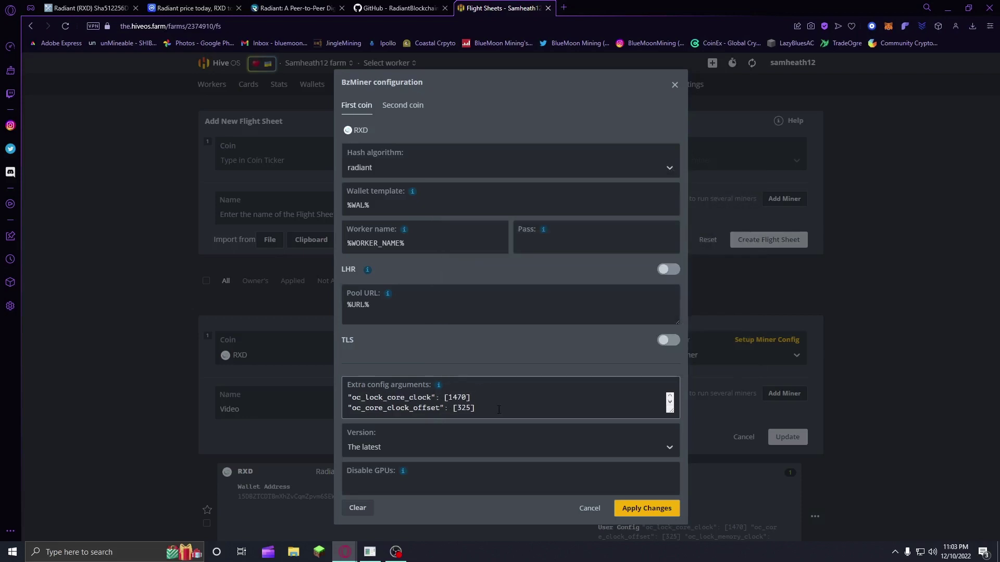
{"action": "scroll", "coordinate": [520, 404], "scroll_direction": "down", "scroll_amount": 1}
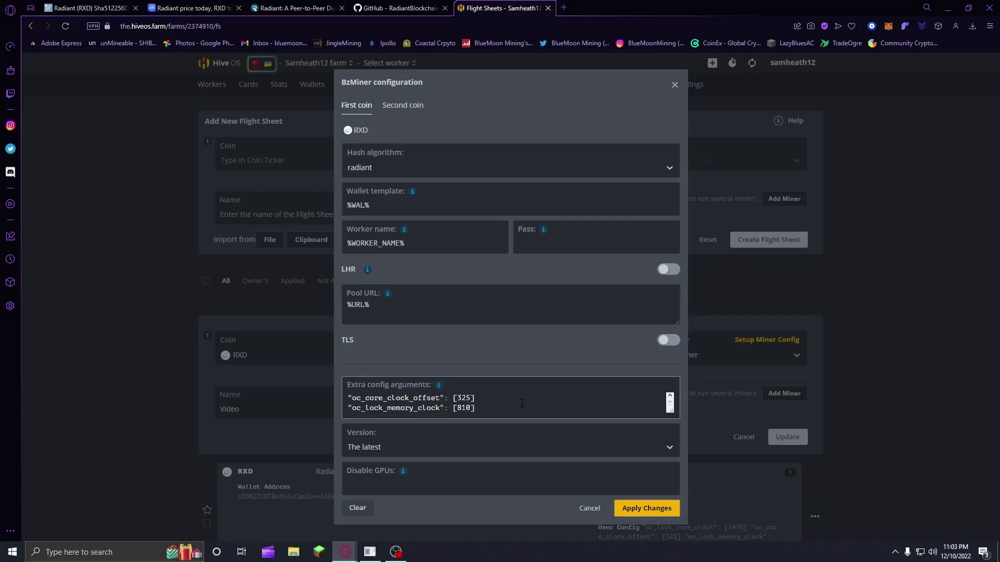
{"action": "left_click", "coordinate": [648, 509]}
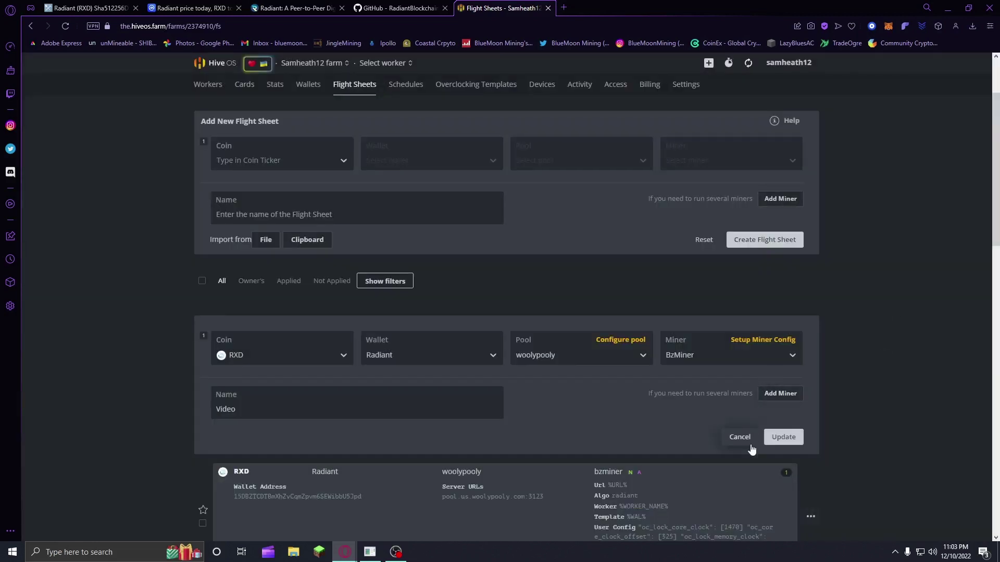
Step: Save the edited Video flight sheet, then view GPU Rig #1's Flight Sheet tab under SOLORXD
{"action": "left_click", "coordinate": [779, 438]}
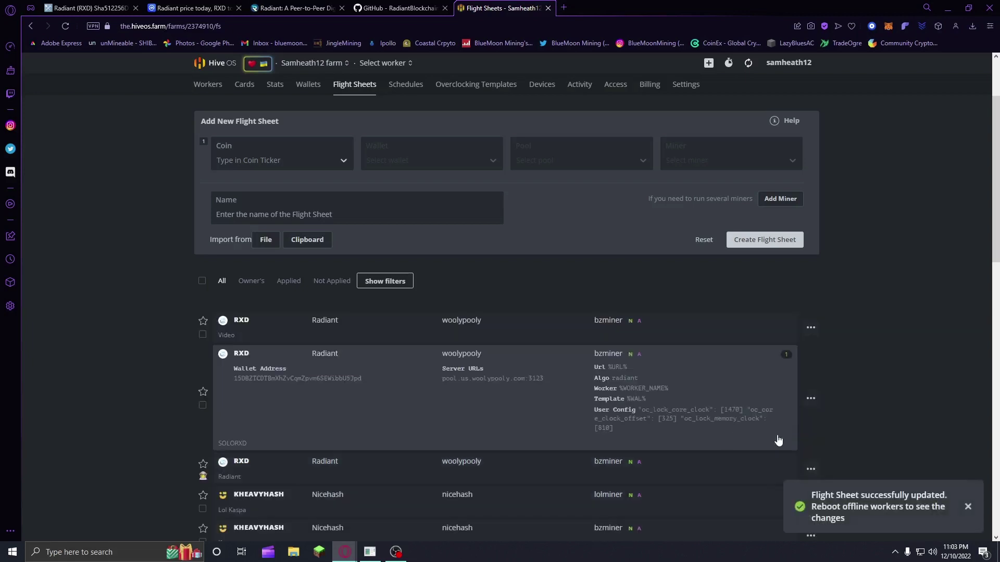
{"action": "scroll", "coordinate": [240, 170], "scroll_direction": "up", "scroll_amount": 2}
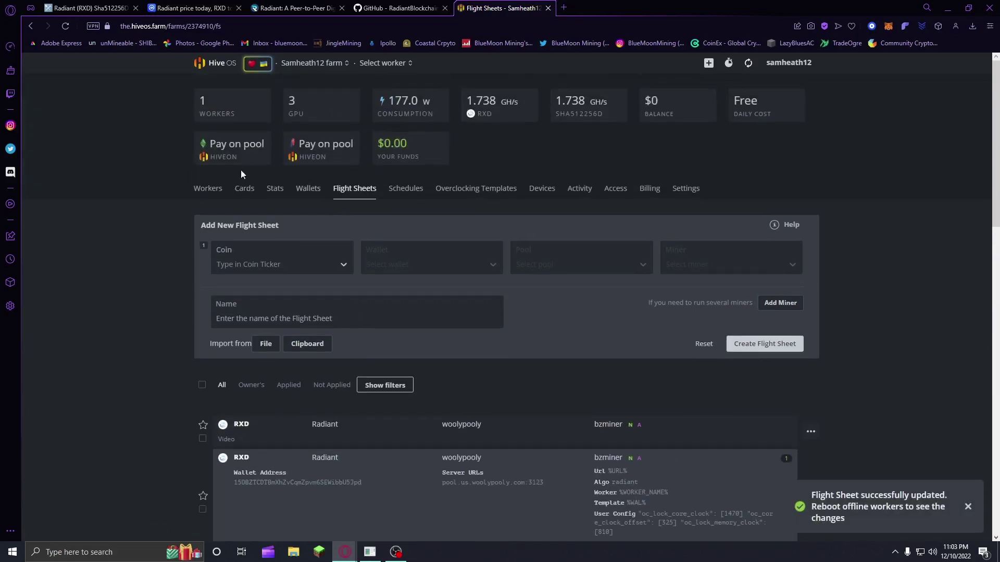
{"action": "left_click", "coordinate": [208, 188]}
{"action": "left_click", "coordinate": [239, 248]}
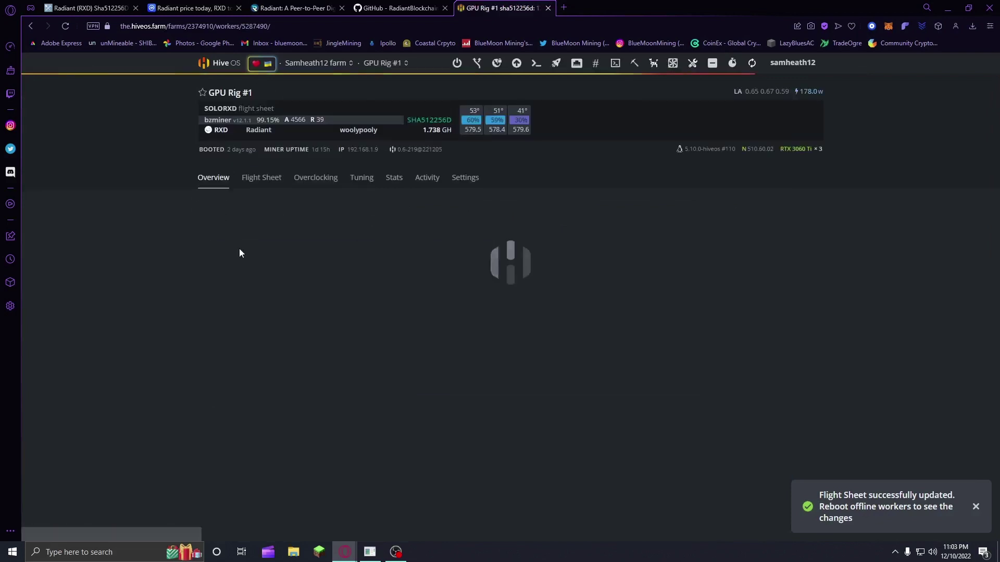
{"action": "left_click", "coordinate": [267, 183]}
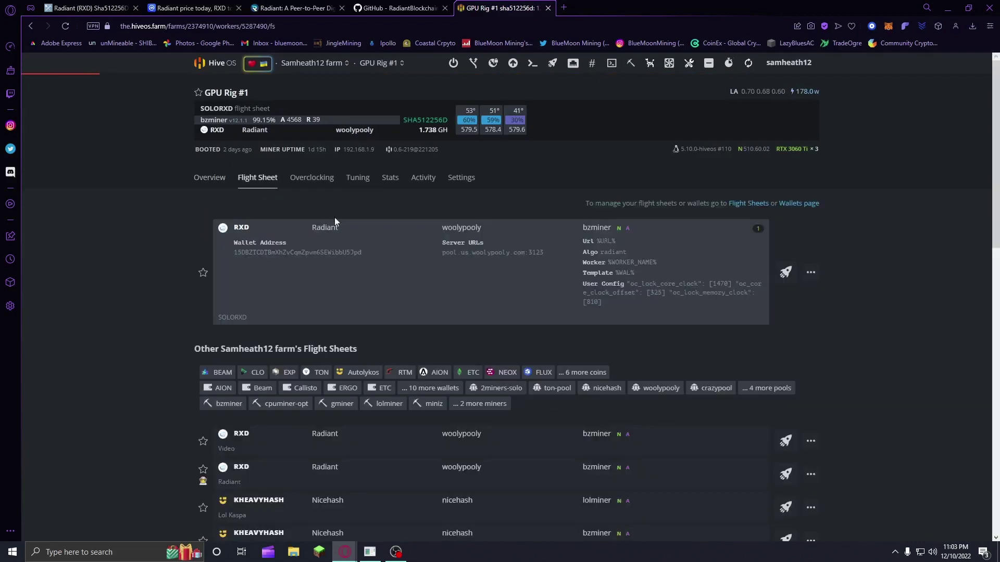
{"action": "scroll", "coordinate": [529, 502], "scroll_direction": "down", "scroll_amount": 1}
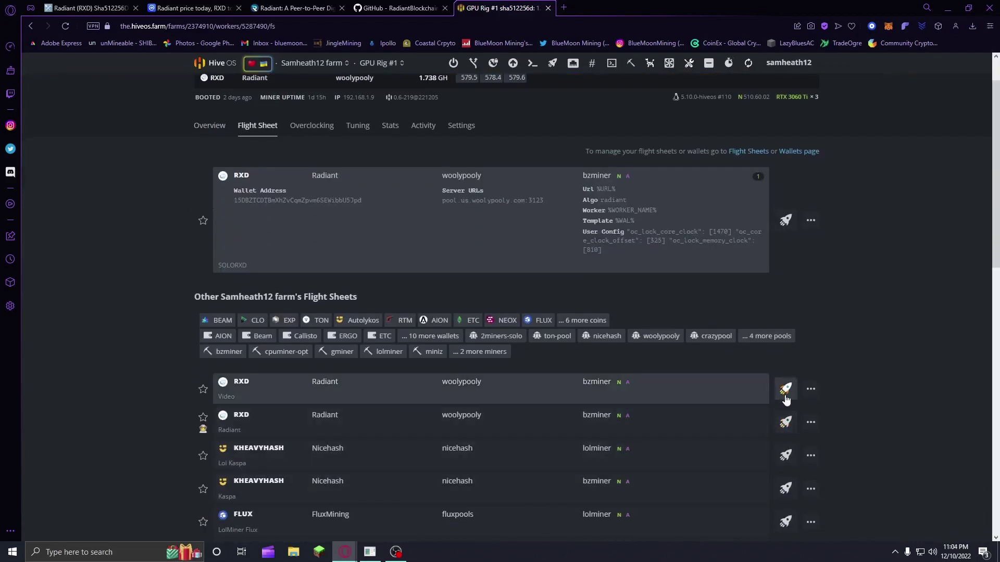
{"action": "scroll", "coordinate": [851, 224], "scroll_direction": "up", "scroll_amount": 1}
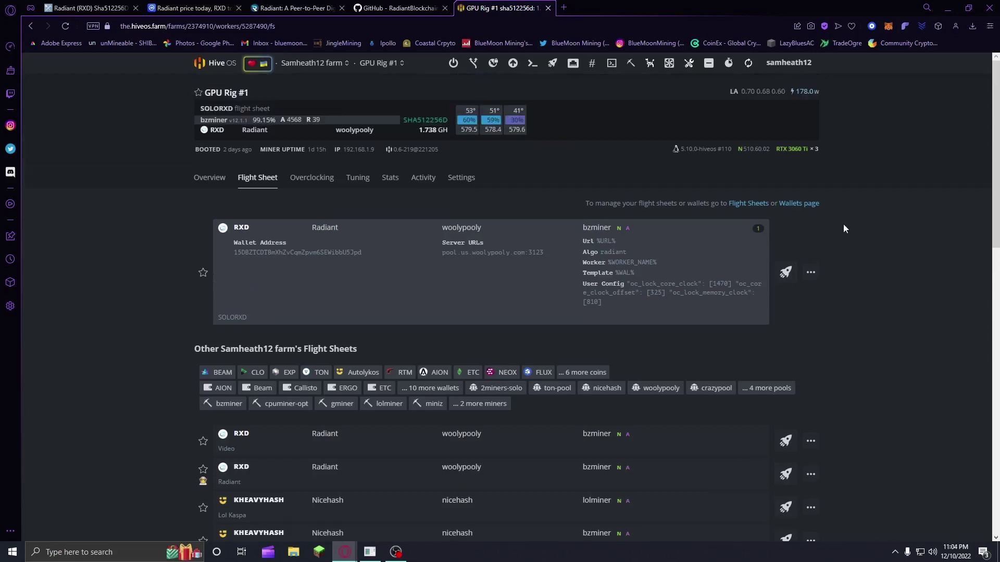